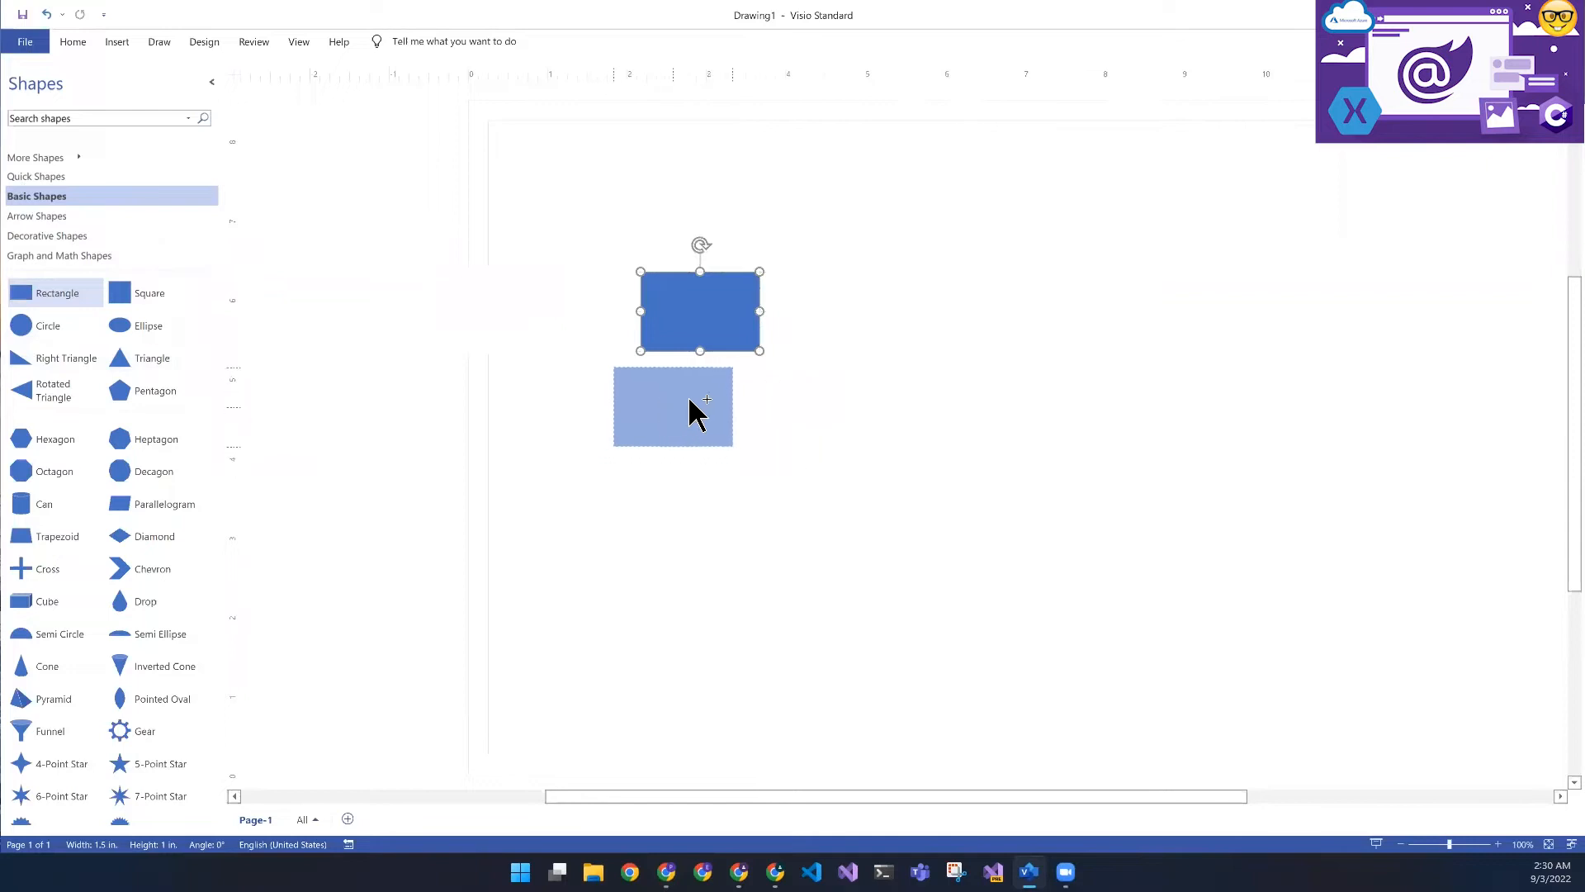
- Widen the upper rectangle to about 3.6 in., extending it beyond the smaller rectangle beneath it
{"action": "left_click", "coordinate": [749, 314]}
{"action": "left_click", "coordinate": [770, 324]}
{"action": "left_click", "coordinate": [753, 316]}
{"action": "left_click_drag", "start_coordinate": [759, 314], "coordinate": [928, 314]}
{"action": "key", "text": "Escape"}
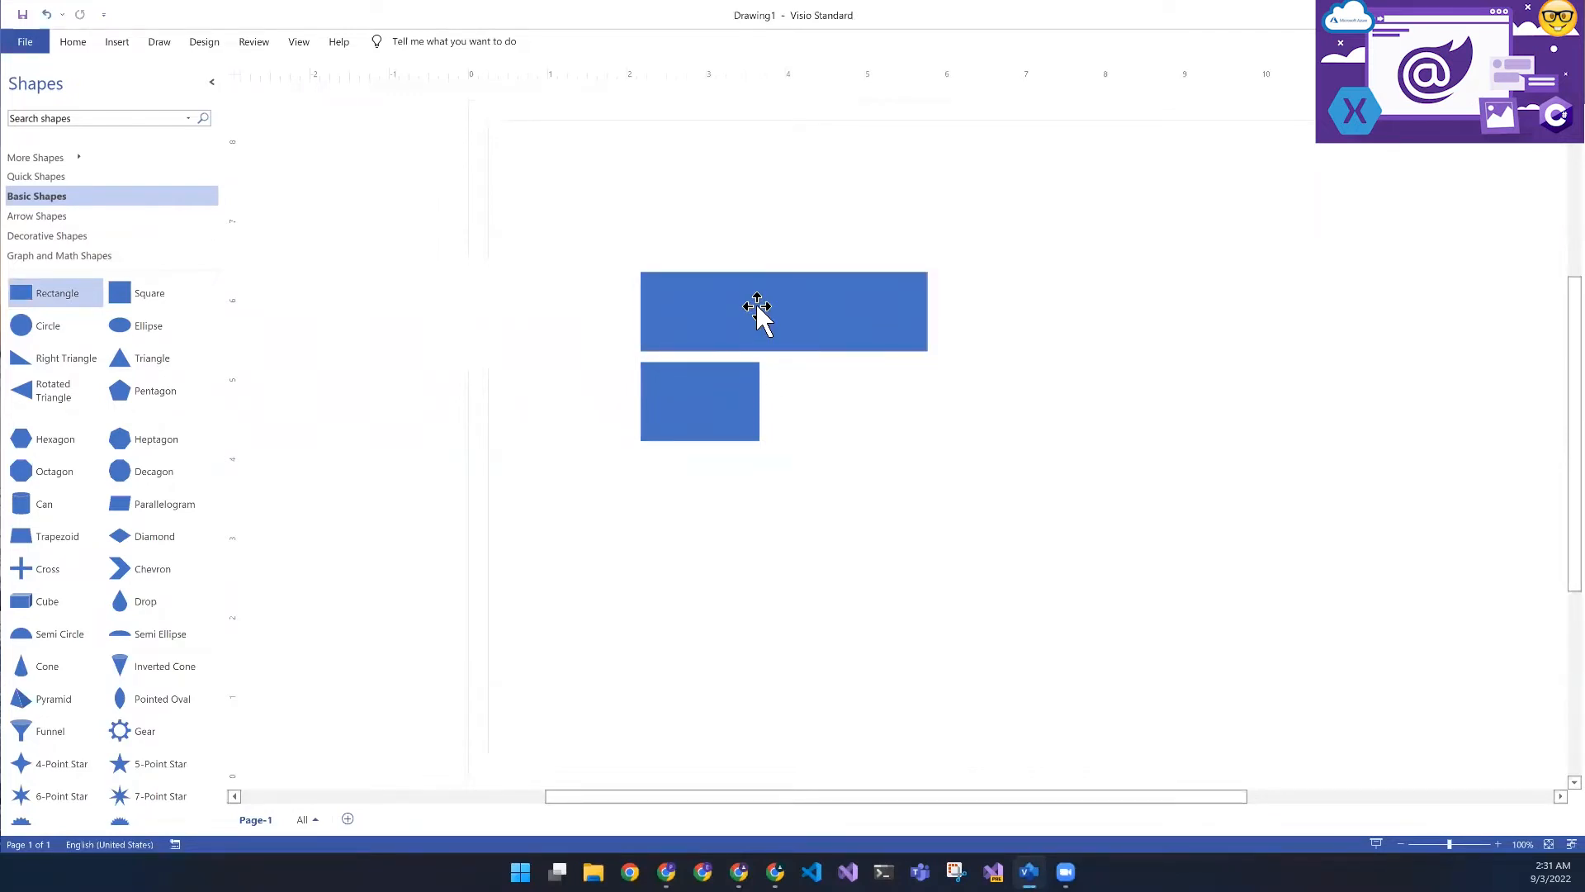
- Label the wide rectangle "Website 1" and the small rectangle beneath it "Feature"
{"action": "left_click", "coordinate": [769, 313]}
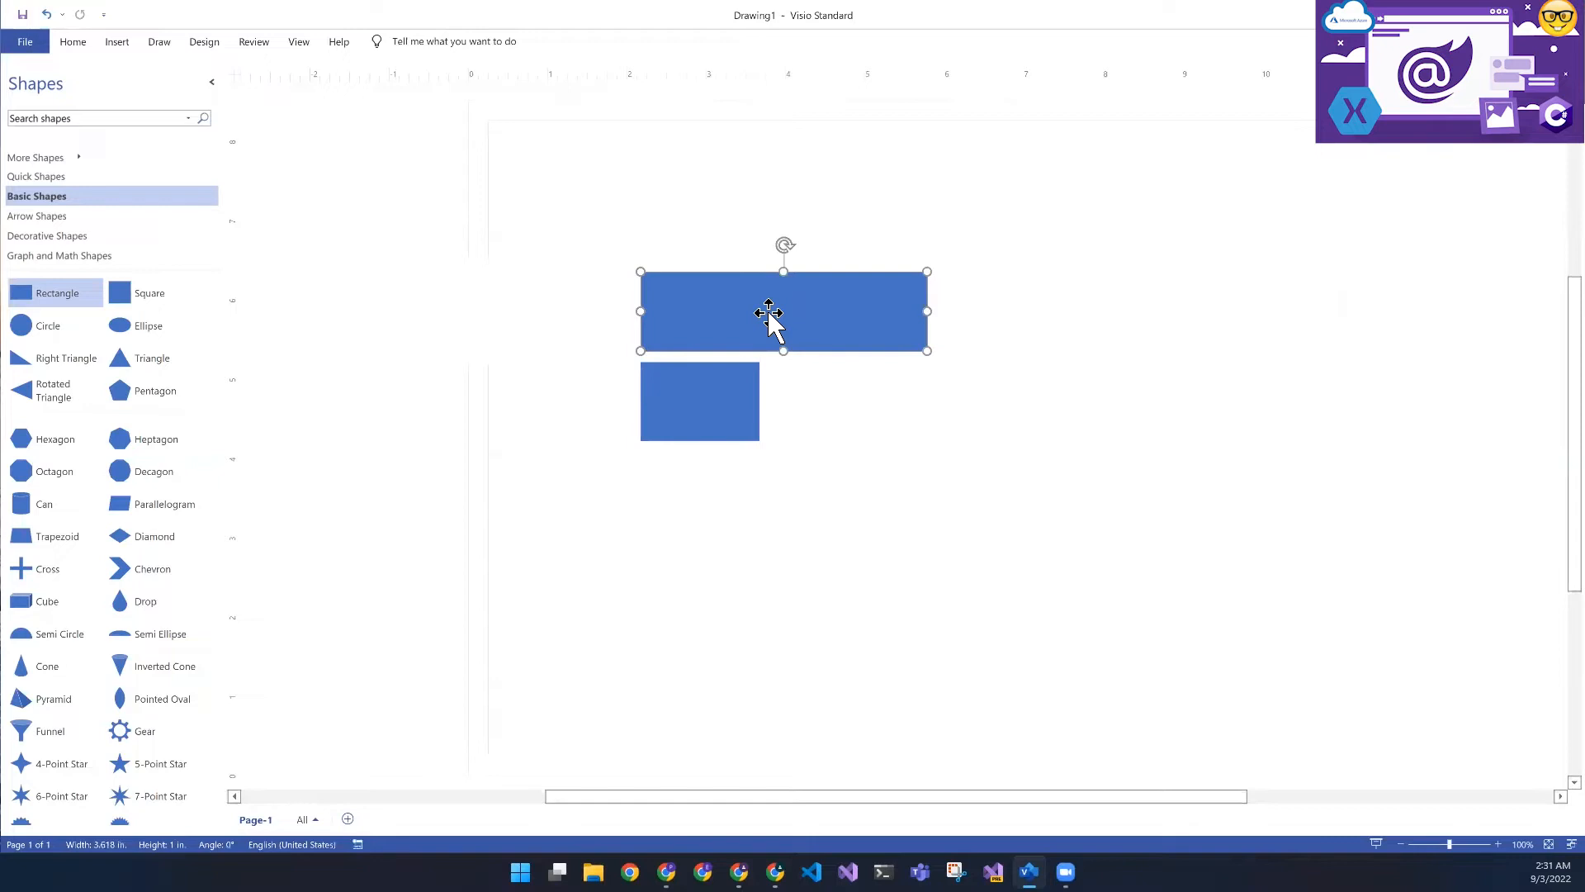
{"action": "double_click", "coordinate": [769, 314]}
{"action": "type", "text": "Website 1"}
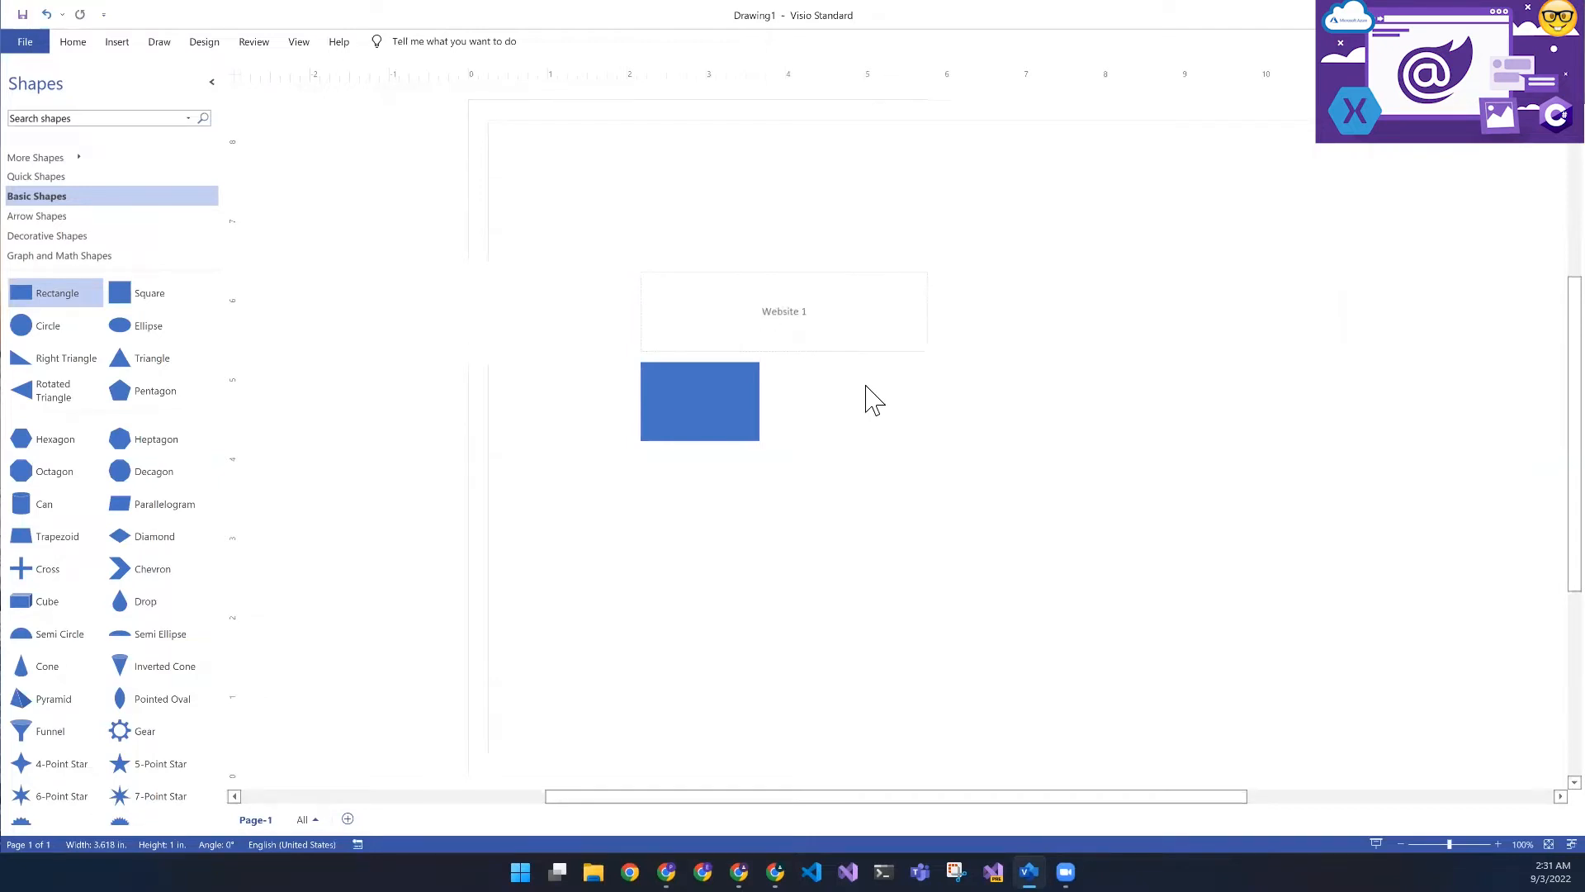
{"action": "left_click", "coordinate": [874, 401]}
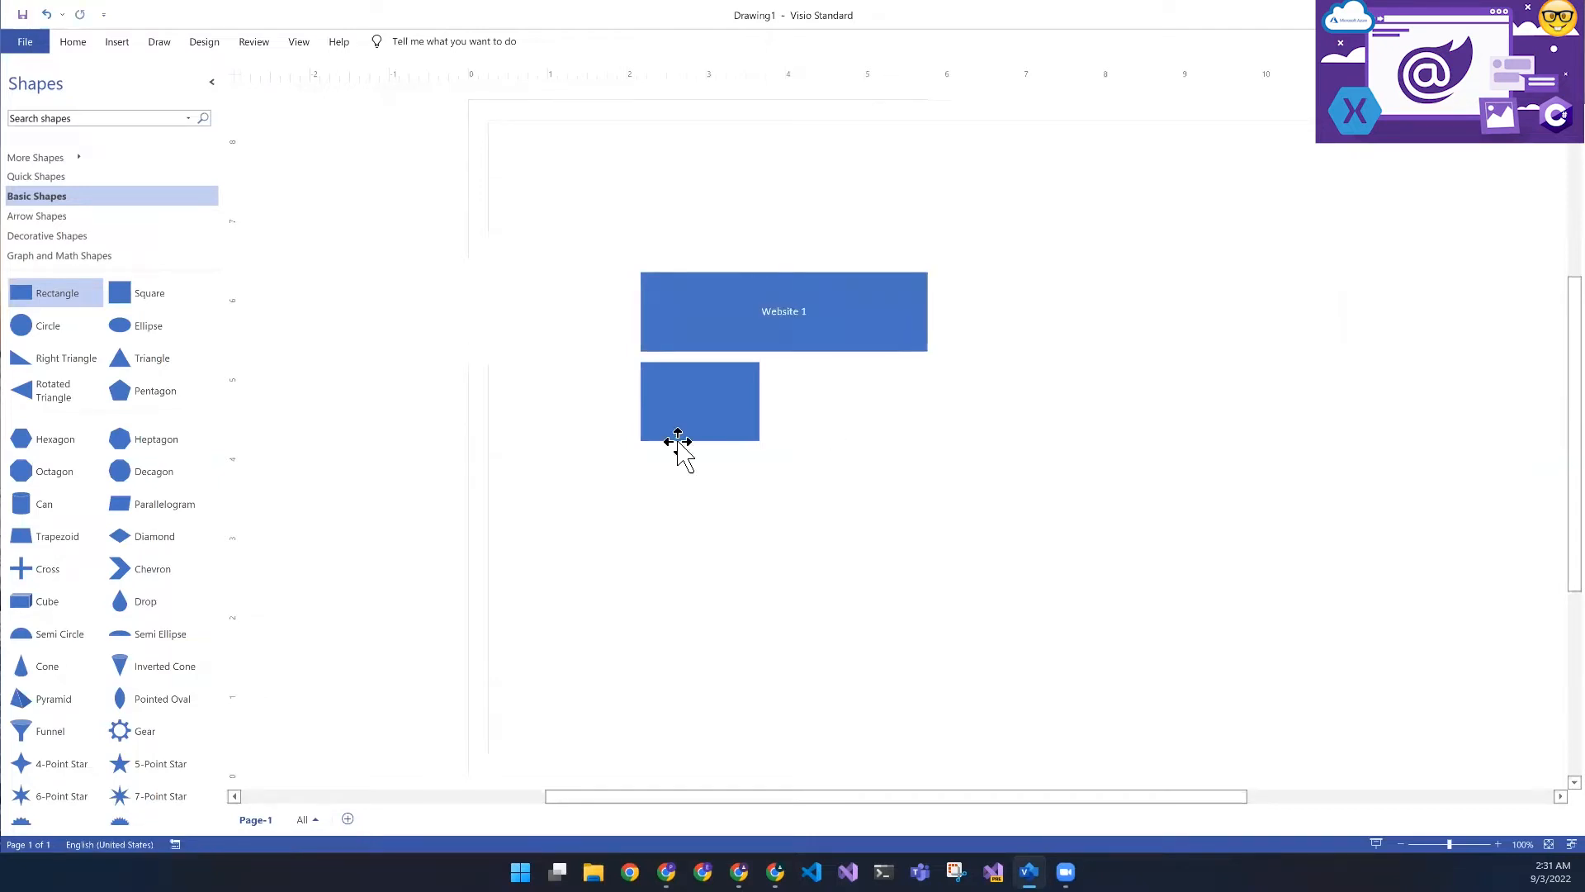
{"action": "left_click", "coordinate": [701, 414]}
{"action": "type", "text": "Feature"}
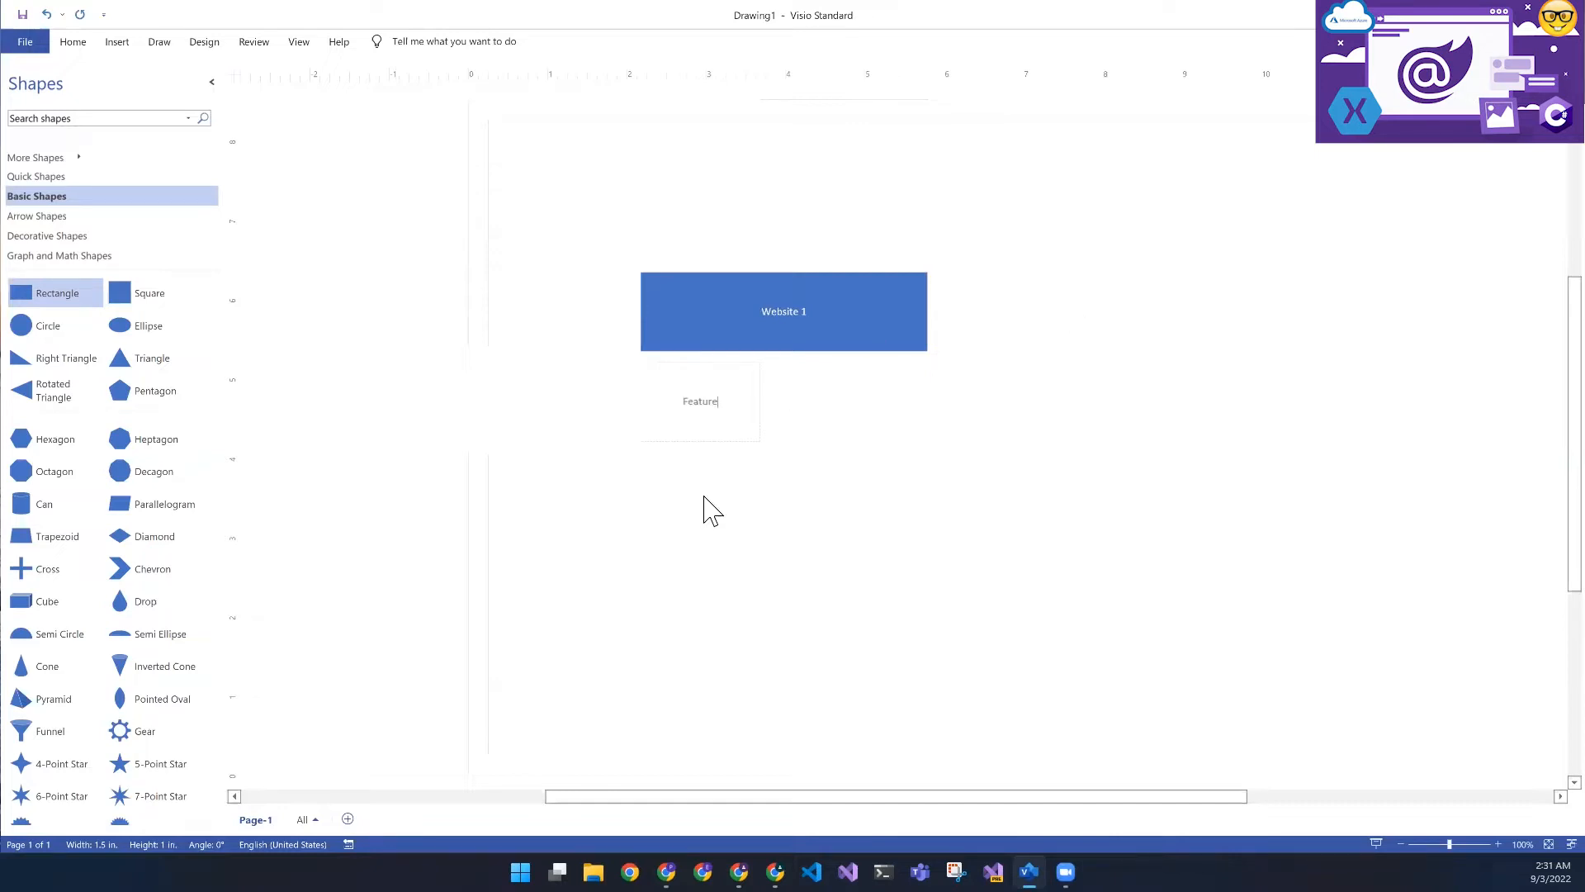
{"action": "key", "text": "Escape"}
- Duplicate the Feature box three times and arrange the four boxes in a two-by-two grid beneath Website 1
{"action": "key", "text": "ctrl+d"}
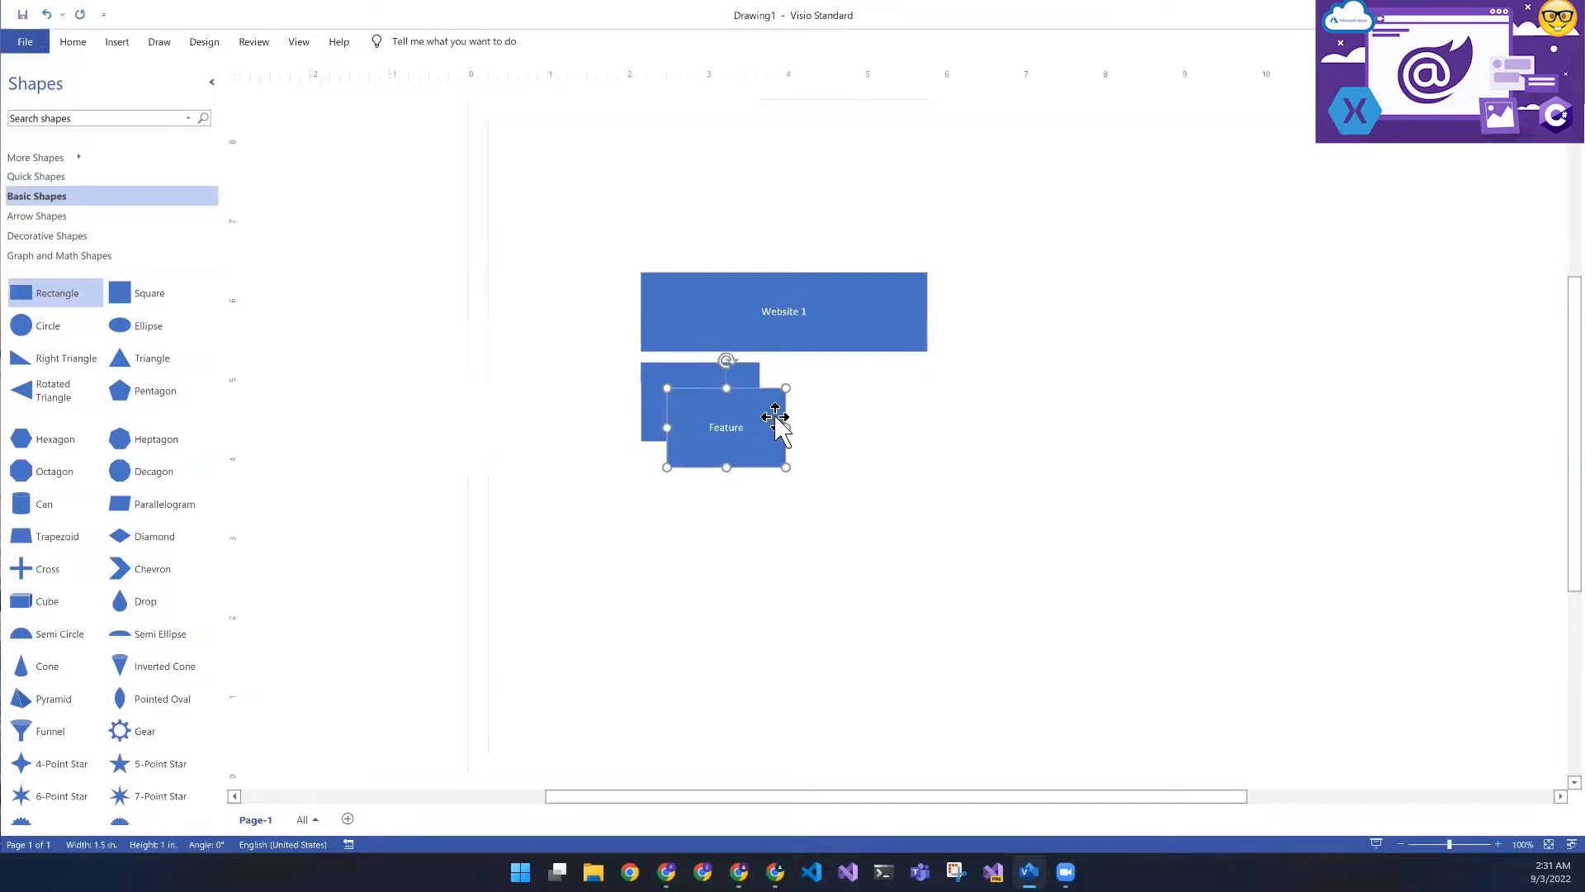
{"action": "left_click_drag", "start_coordinate": [756, 450], "coordinate": [823, 478]}
{"action": "key", "text": "ctrl+d"}
{"action": "key", "text": "ctrl+d"}
{"action": "left_click", "coordinate": [754, 334]}
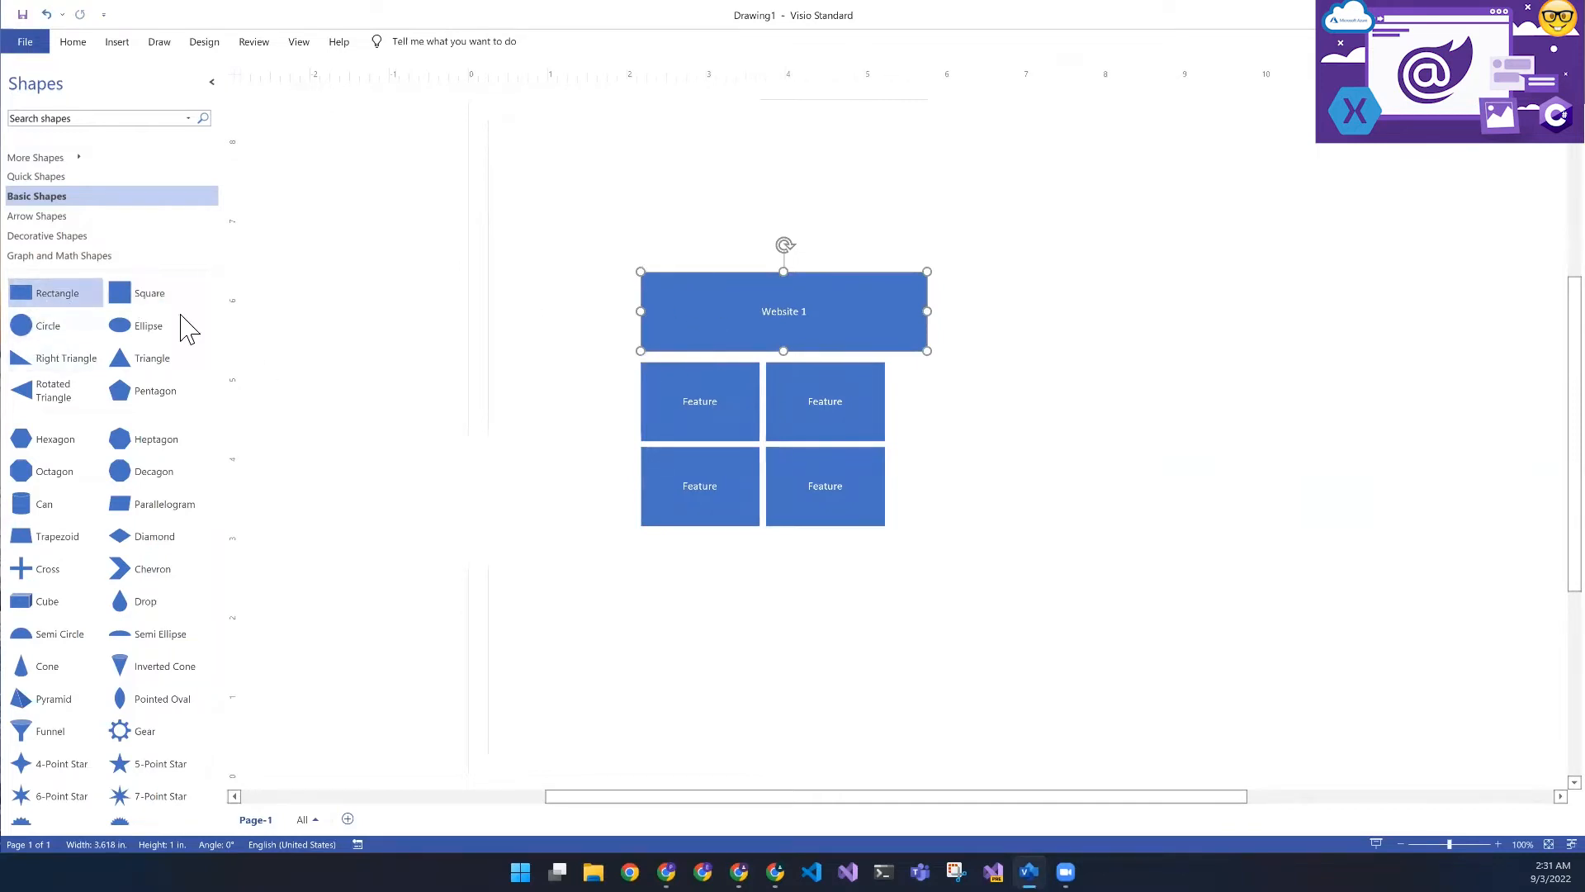
- Place a new rectangle over the Website 1 box, giving its outline the 0.1875 in. rounding preset and dash type 02
{"action": "left_click_drag", "start_coordinate": [49, 296], "coordinate": [677, 296]}
{"action": "right_click", "coordinate": [735, 294]}
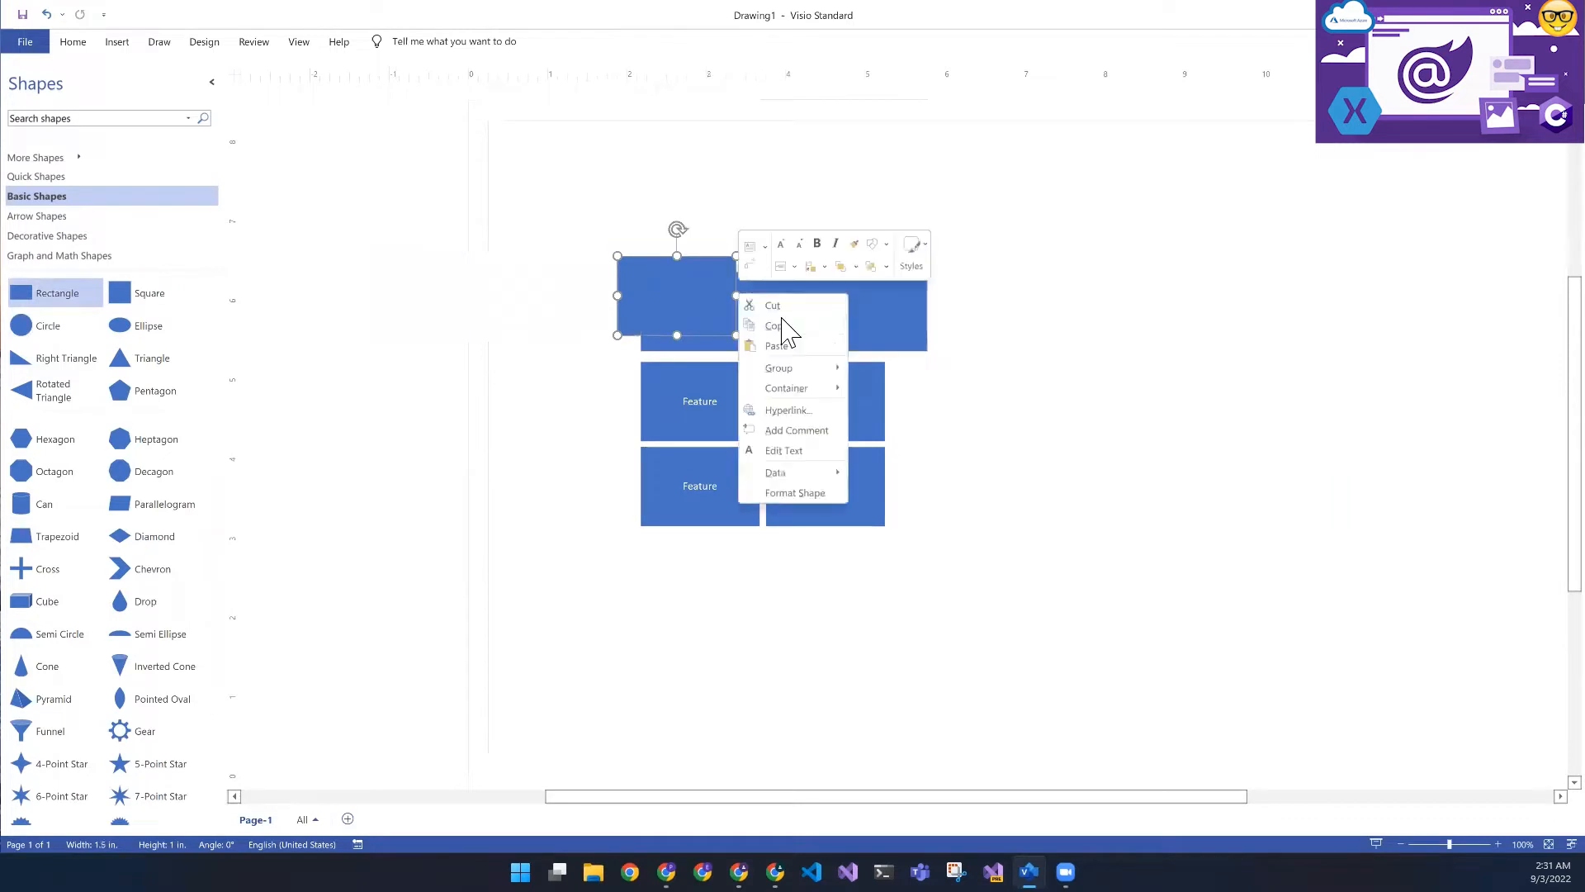
{"action": "left_click", "coordinate": [789, 494]}
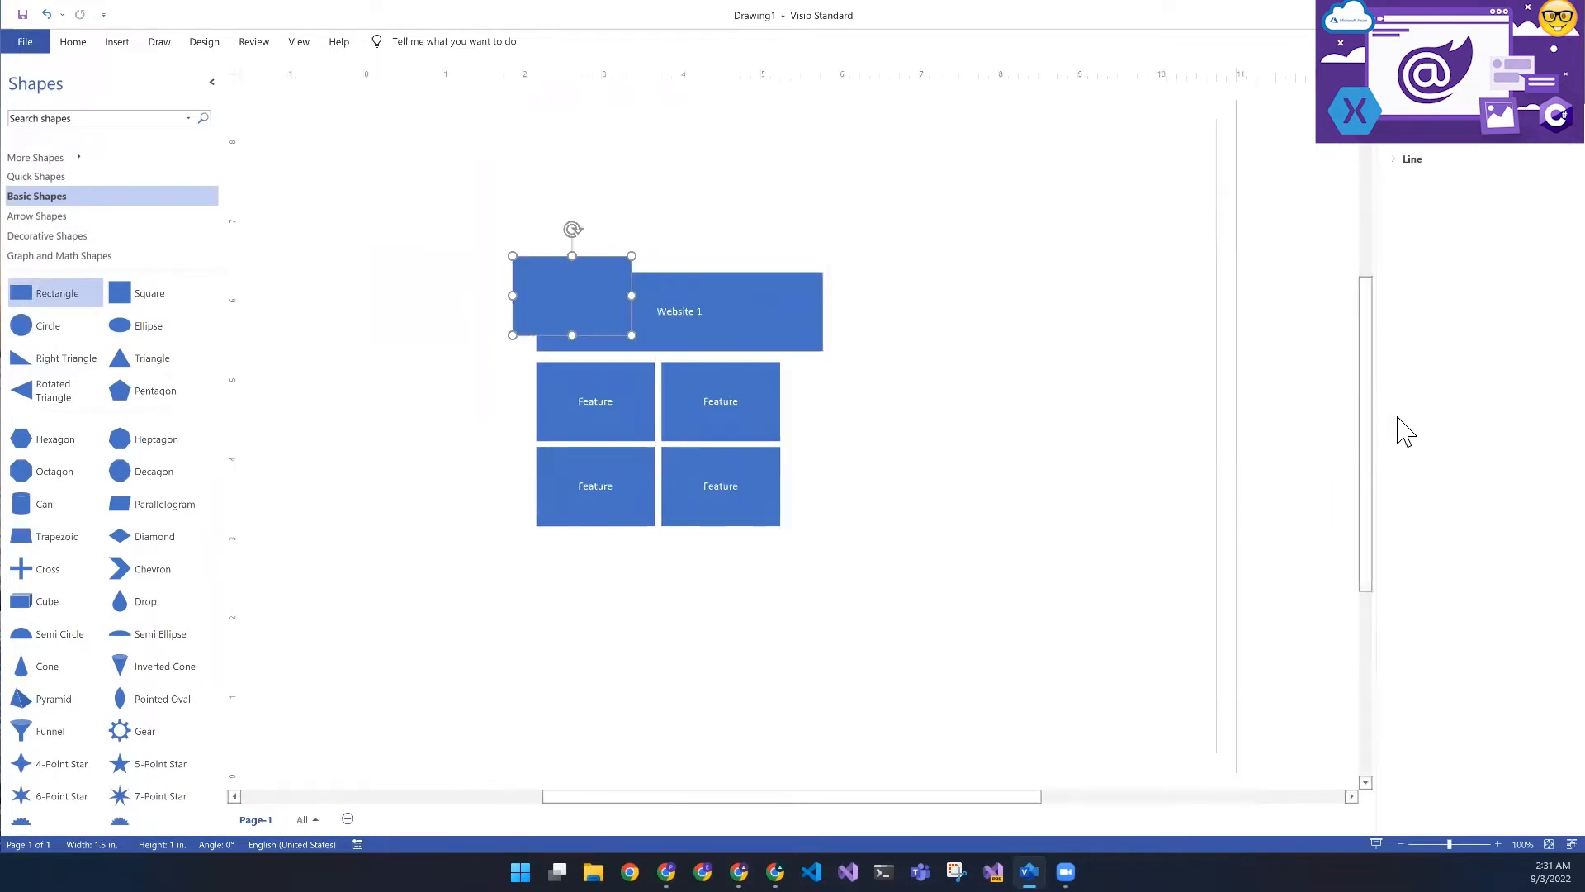
{"action": "left_click", "coordinate": [1404, 161]}
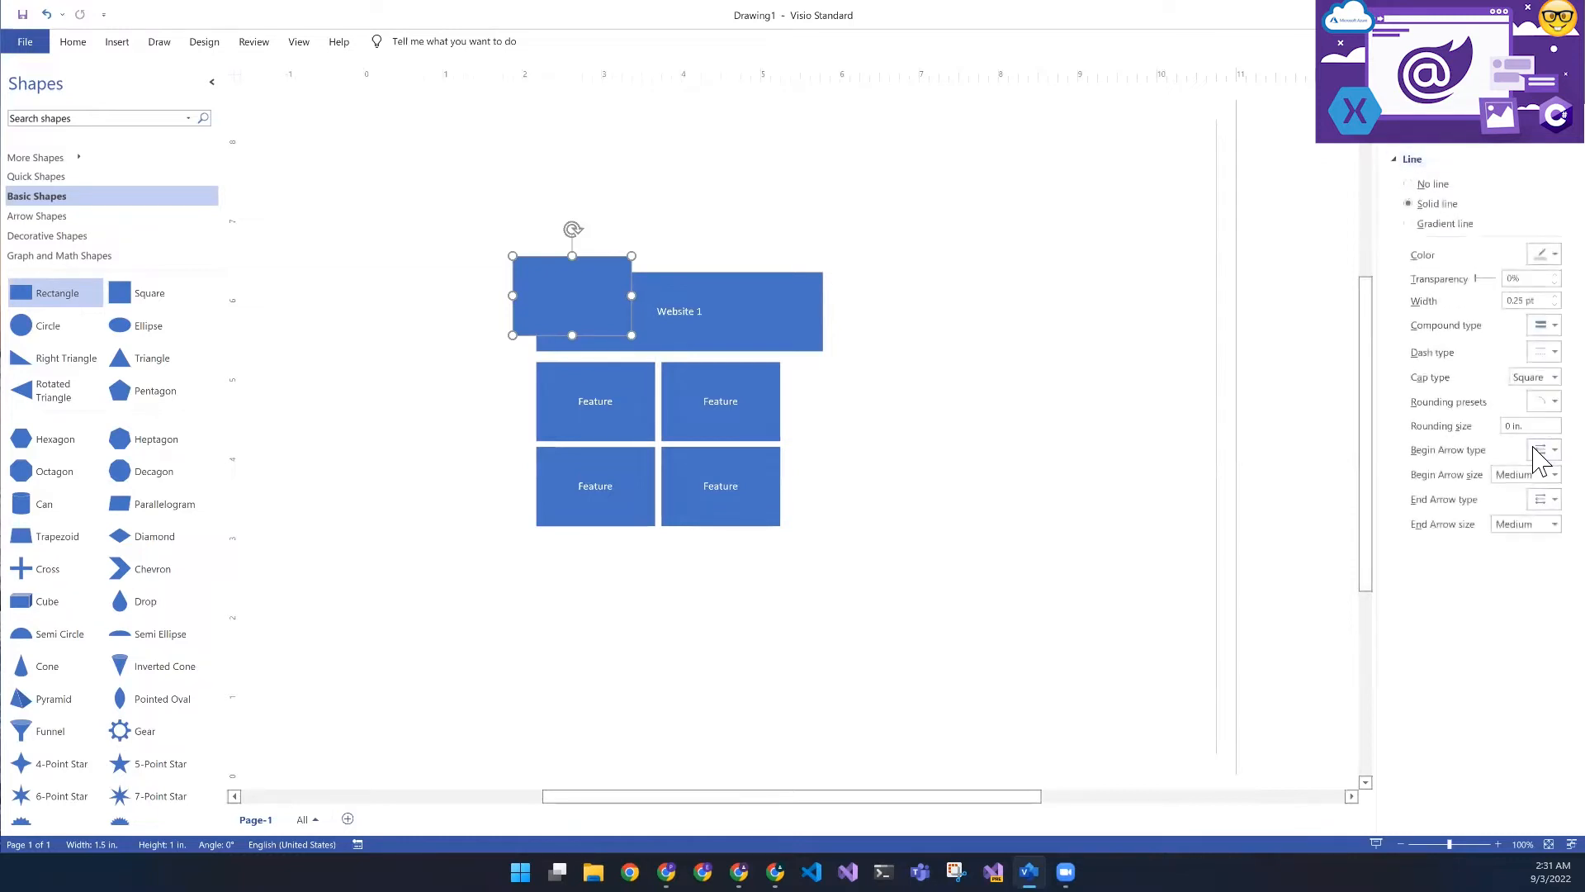
{"action": "left_click", "coordinate": [1542, 402]}
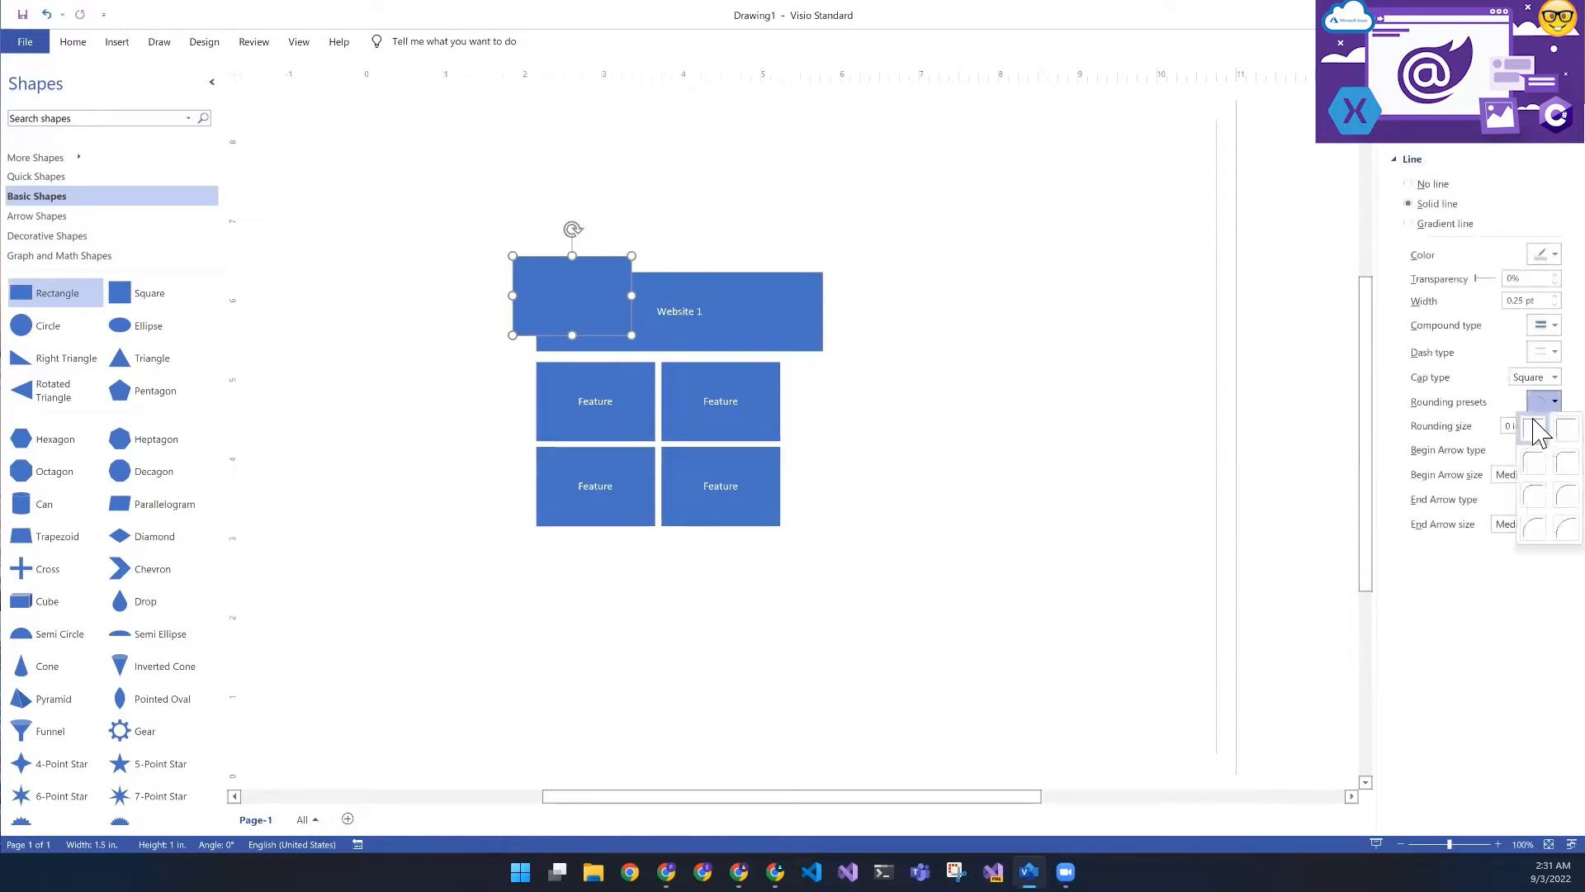
{"action": "left_click", "coordinate": [1533, 465]}
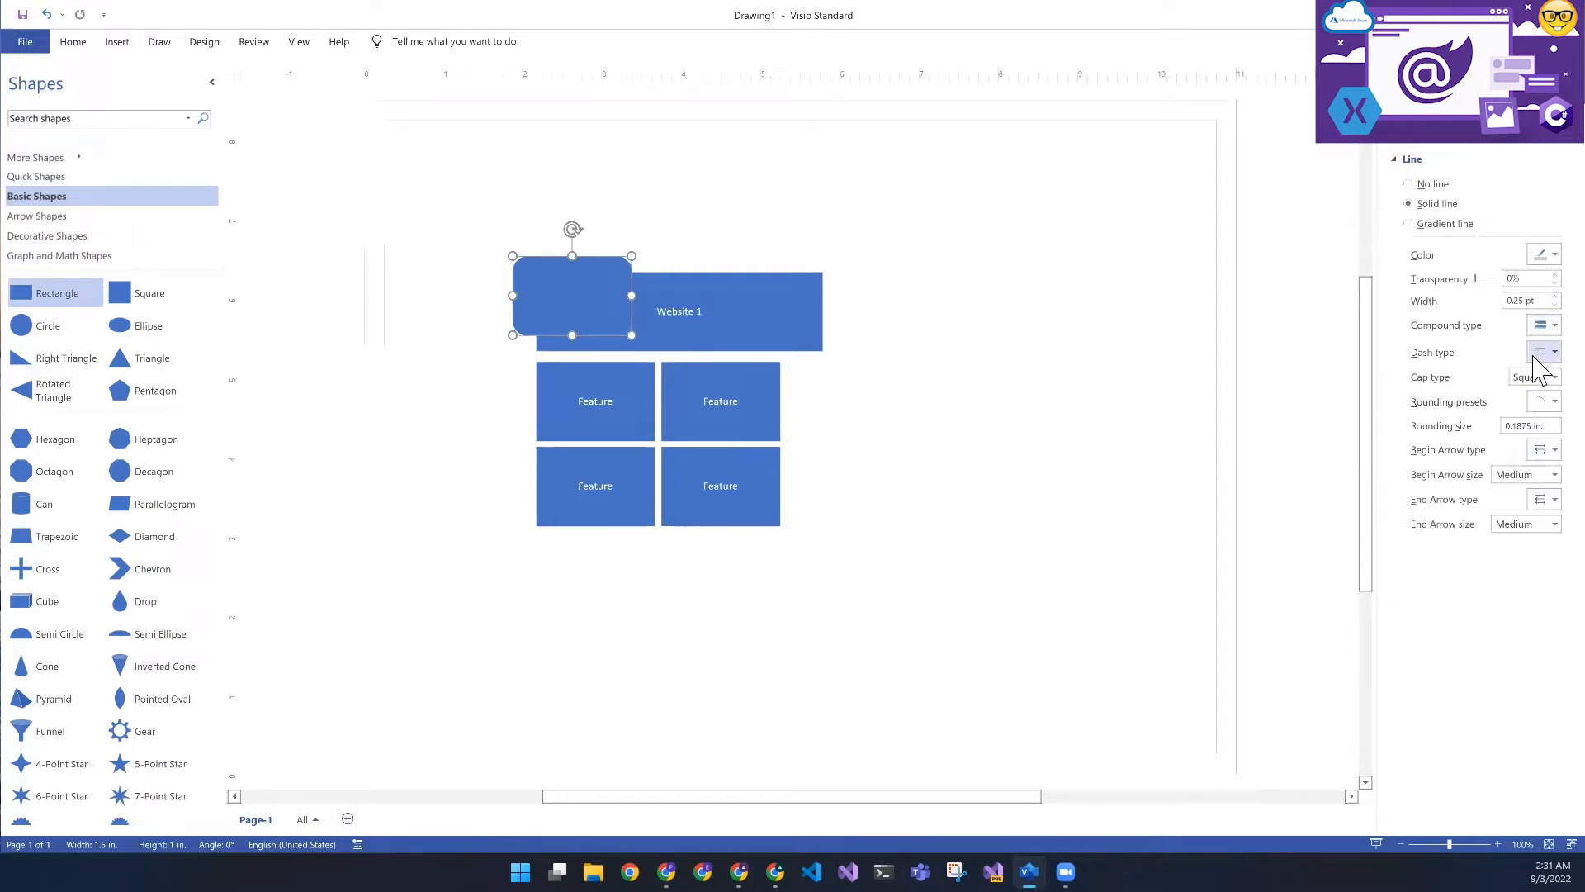
{"action": "left_click", "coordinate": [1538, 354]}
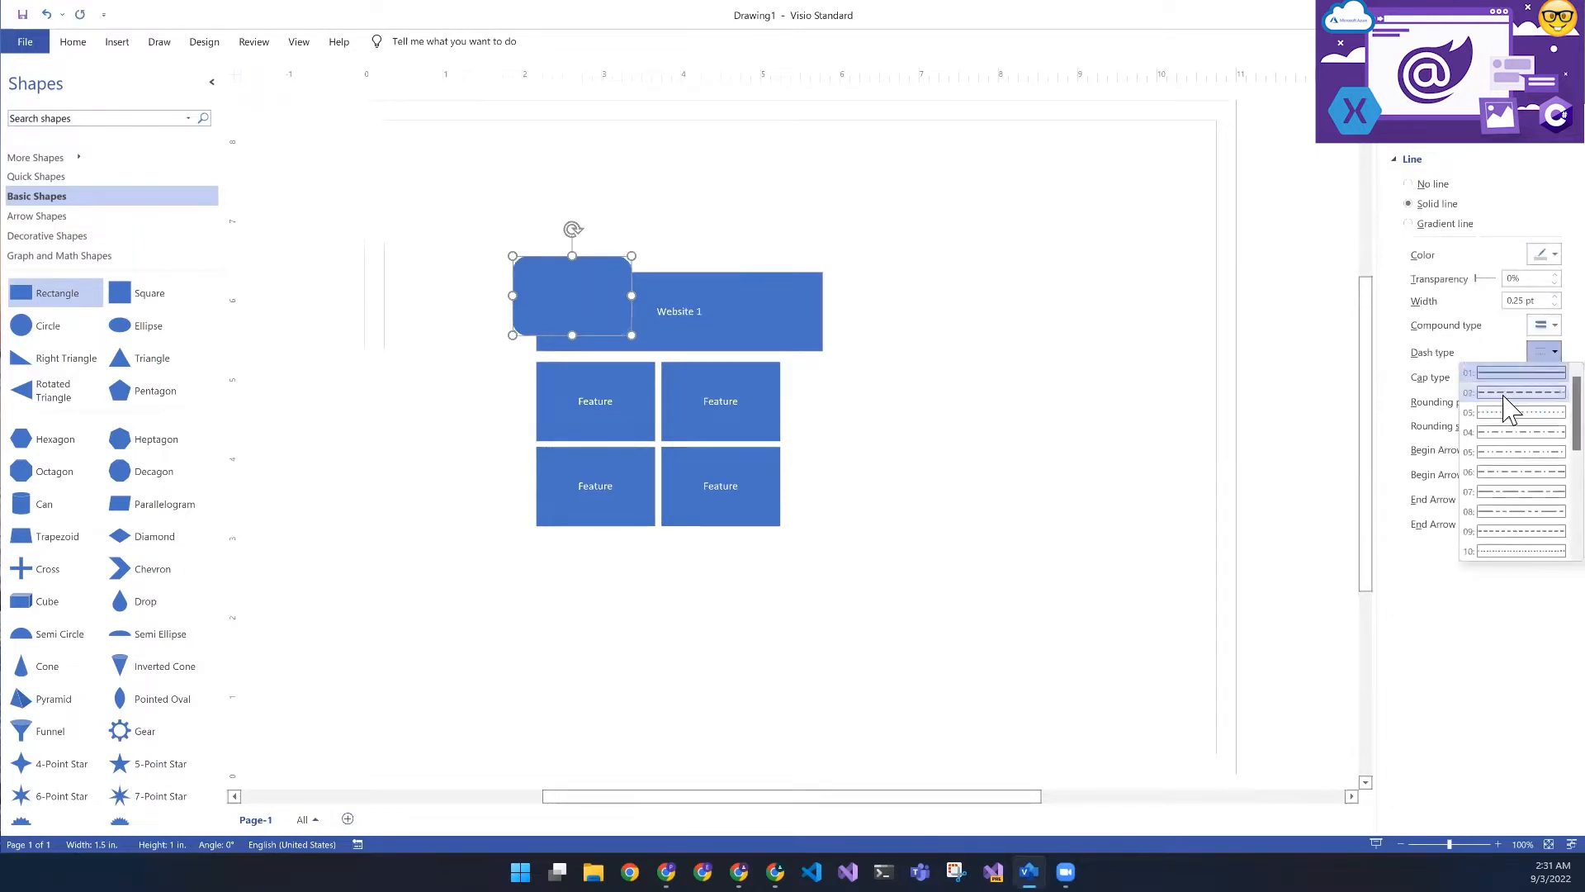
{"action": "left_click", "coordinate": [1505, 407]}
{"action": "mouse_move", "coordinate": [643, 295]}
{"action": "left_mouse_down"}
{"action": "mouse_move", "coordinate": [737, 294]}
{"action": "mouse_move", "coordinate": [641, 279]}
{"action": "left_mouse_up"}
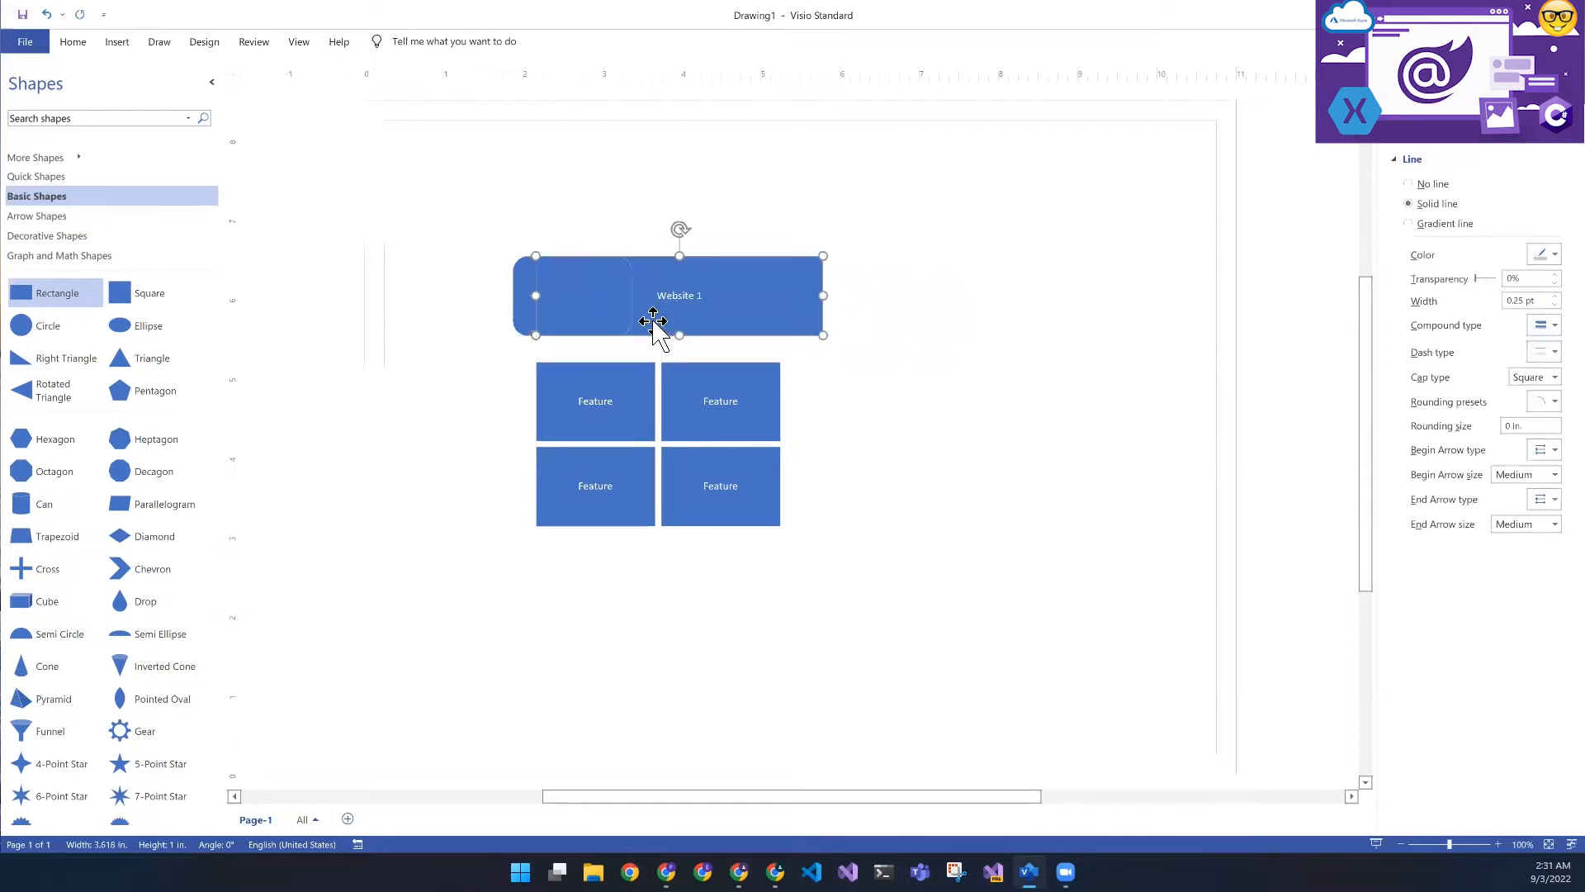
{"action": "key", "text": "ctrl+z"}
{"action": "left_click", "coordinate": [595, 305]}
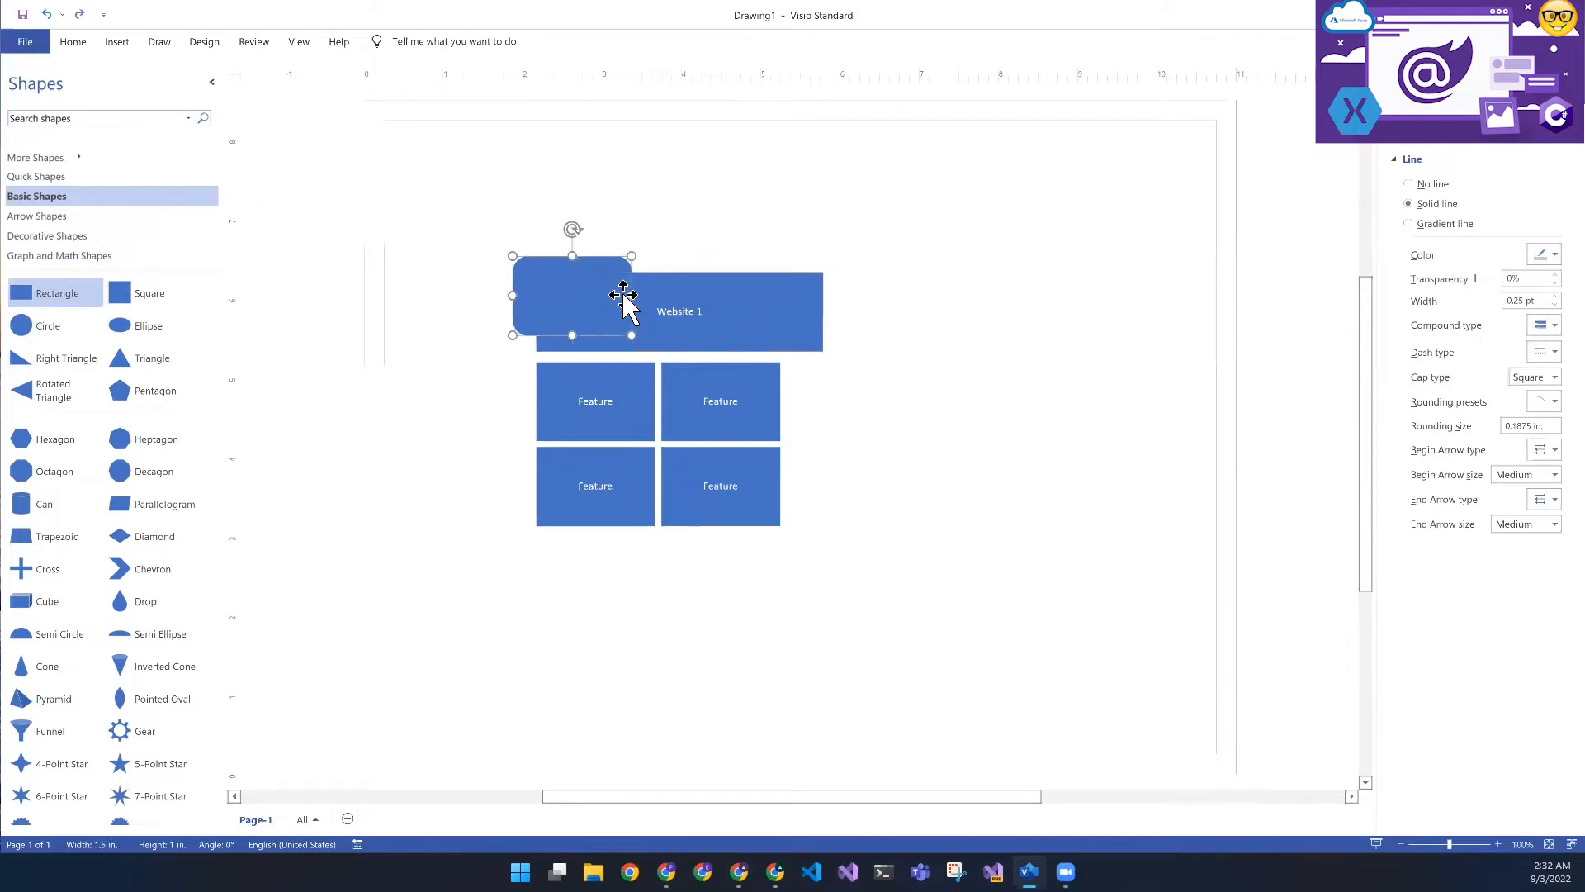
- Enlarge the rounded rectangle to about 4.5 by 1.28 in. around the Website 1 box and set it to No fill
{"action": "left_click_drag", "start_coordinate": [632, 295], "coordinate": [870, 295]}
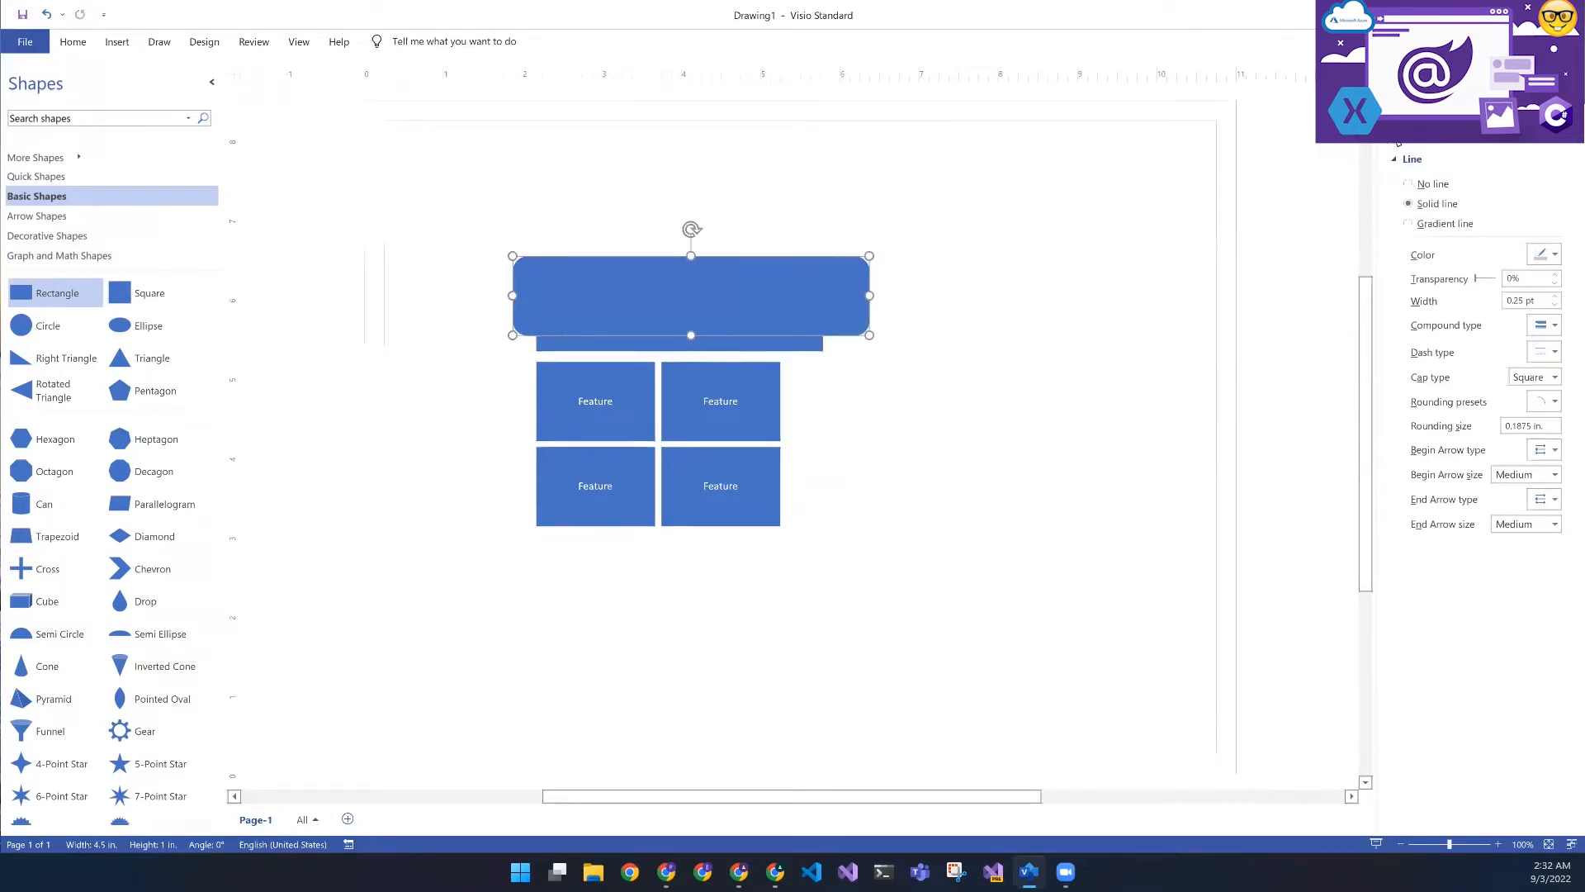
{"action": "scroll", "coordinate": [1411, 161], "scroll_direction": "up", "scroll_amount": 3}
{"action": "left_click", "coordinate": [1409, 163]}
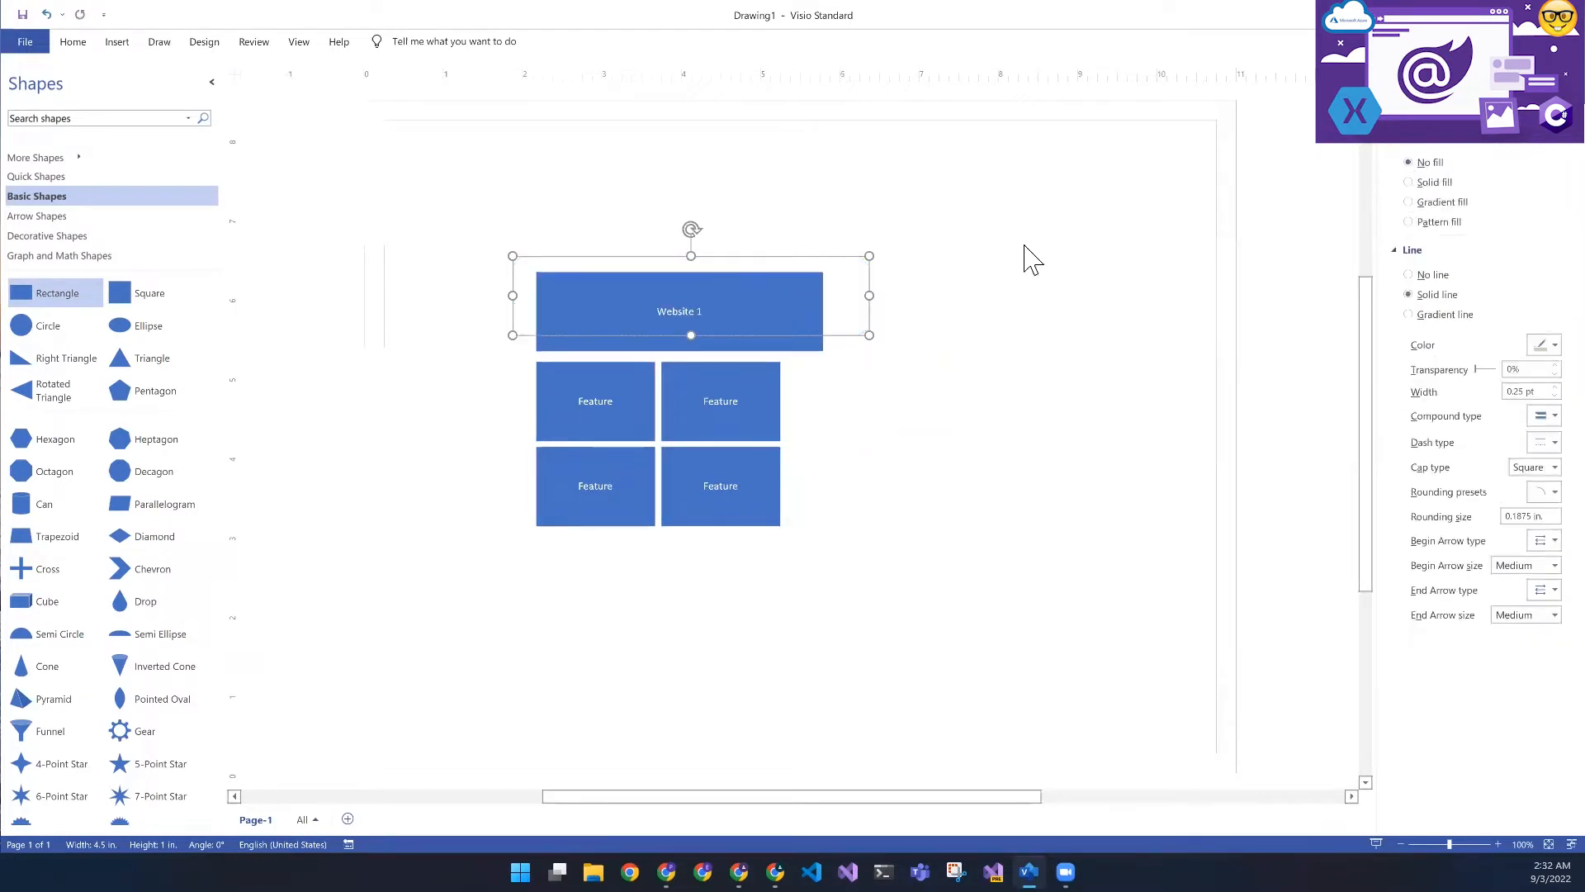
{"action": "left_click_drag", "start_coordinate": [692, 334], "coordinate": [689, 356]}
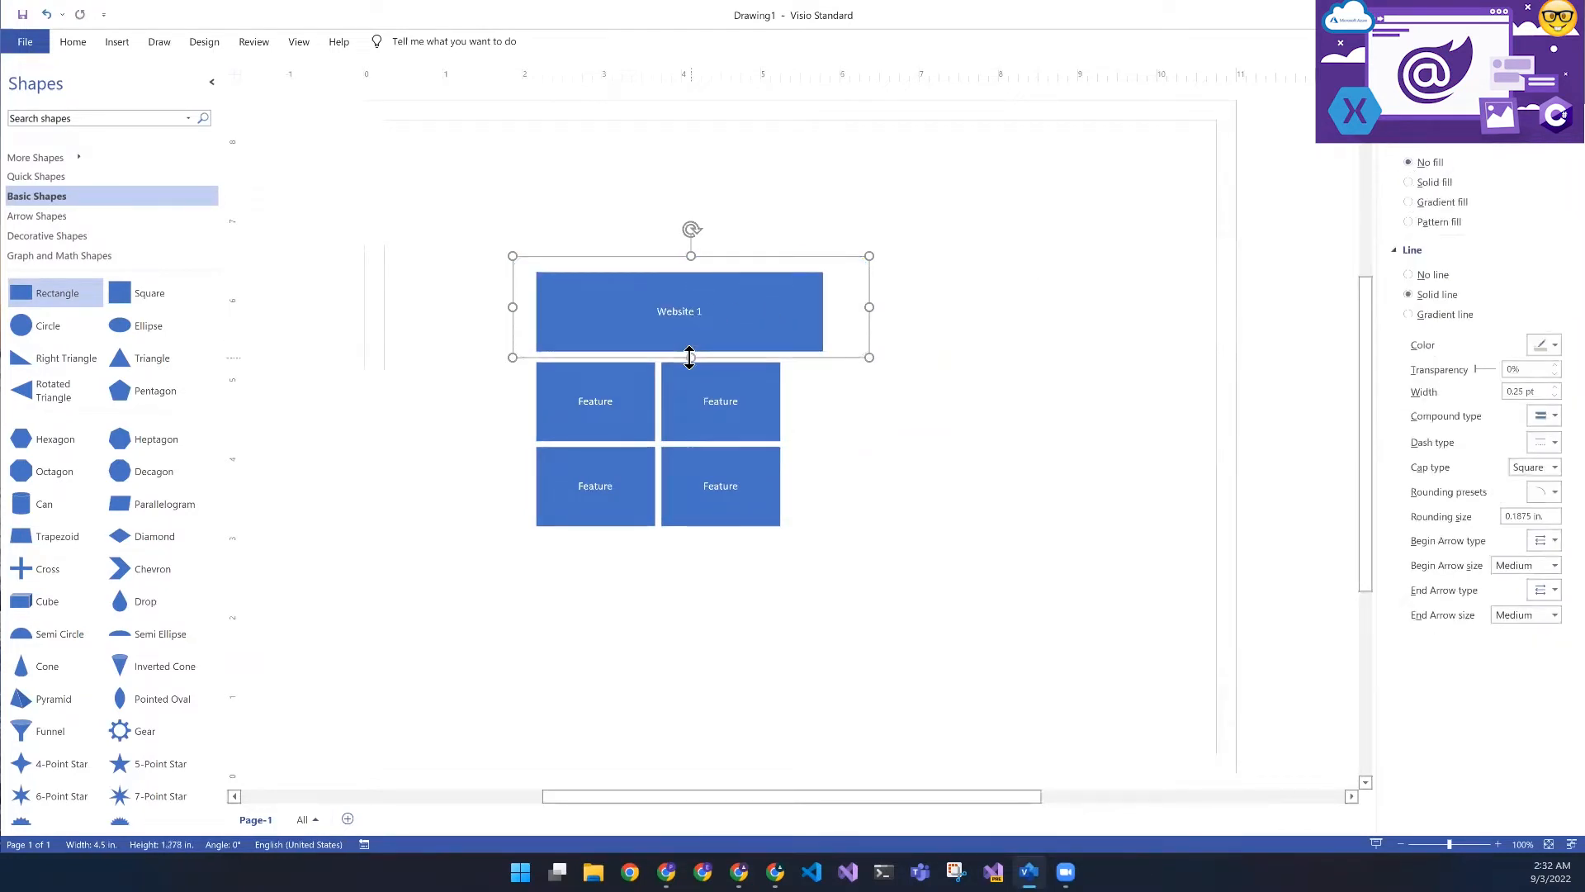
{"action": "left_click", "coordinate": [842, 402]}
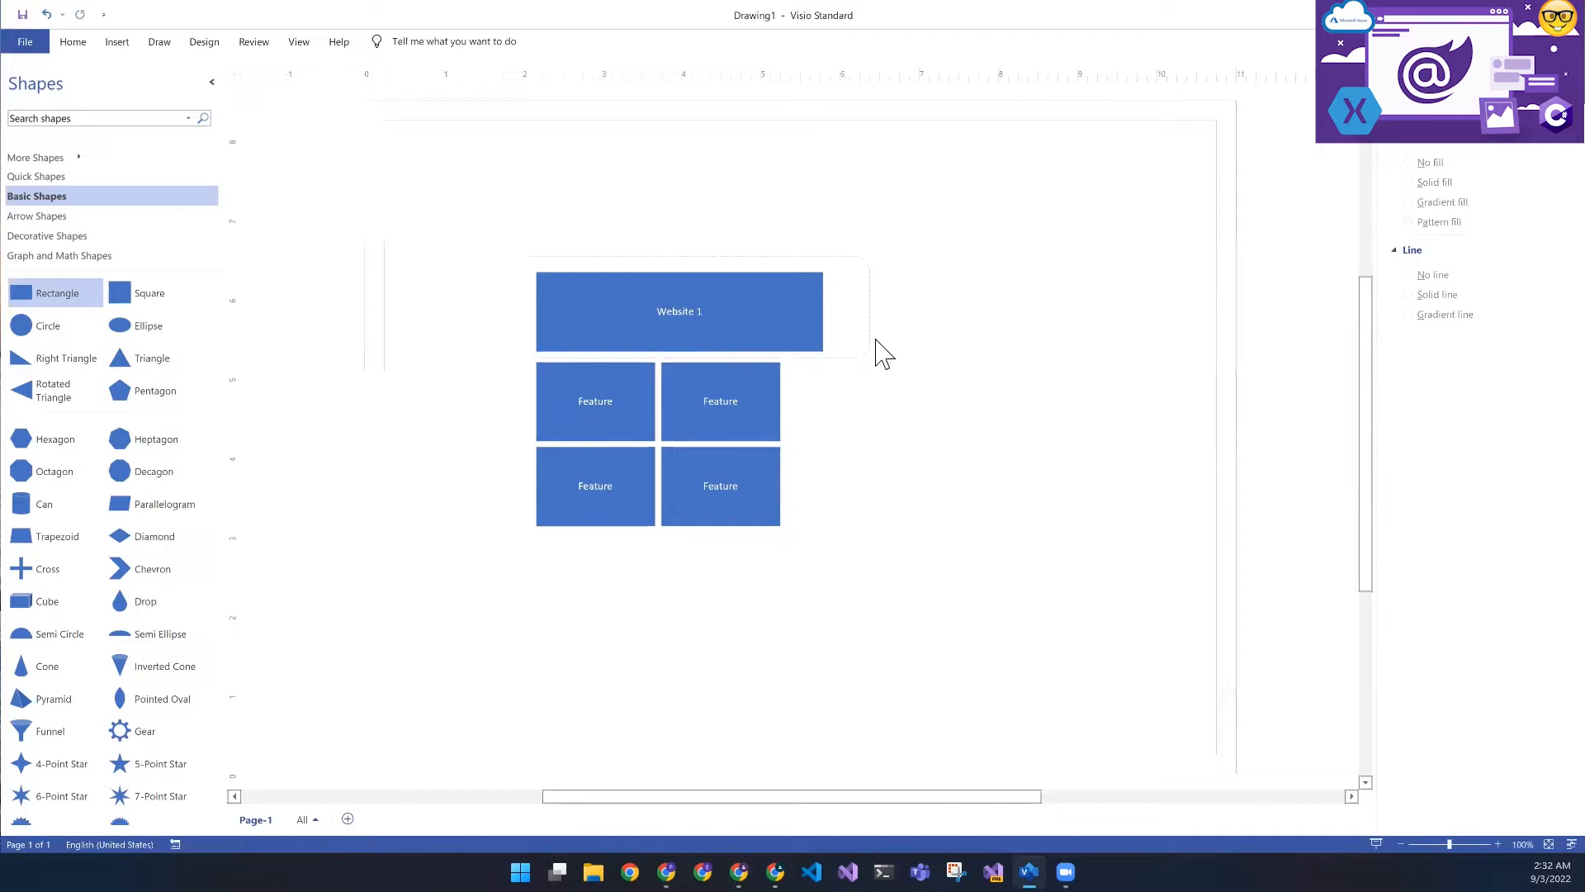
- Set the dashed rounded rectangle's line width to 2.5 pt
{"action": "left_click", "coordinate": [869, 343]}
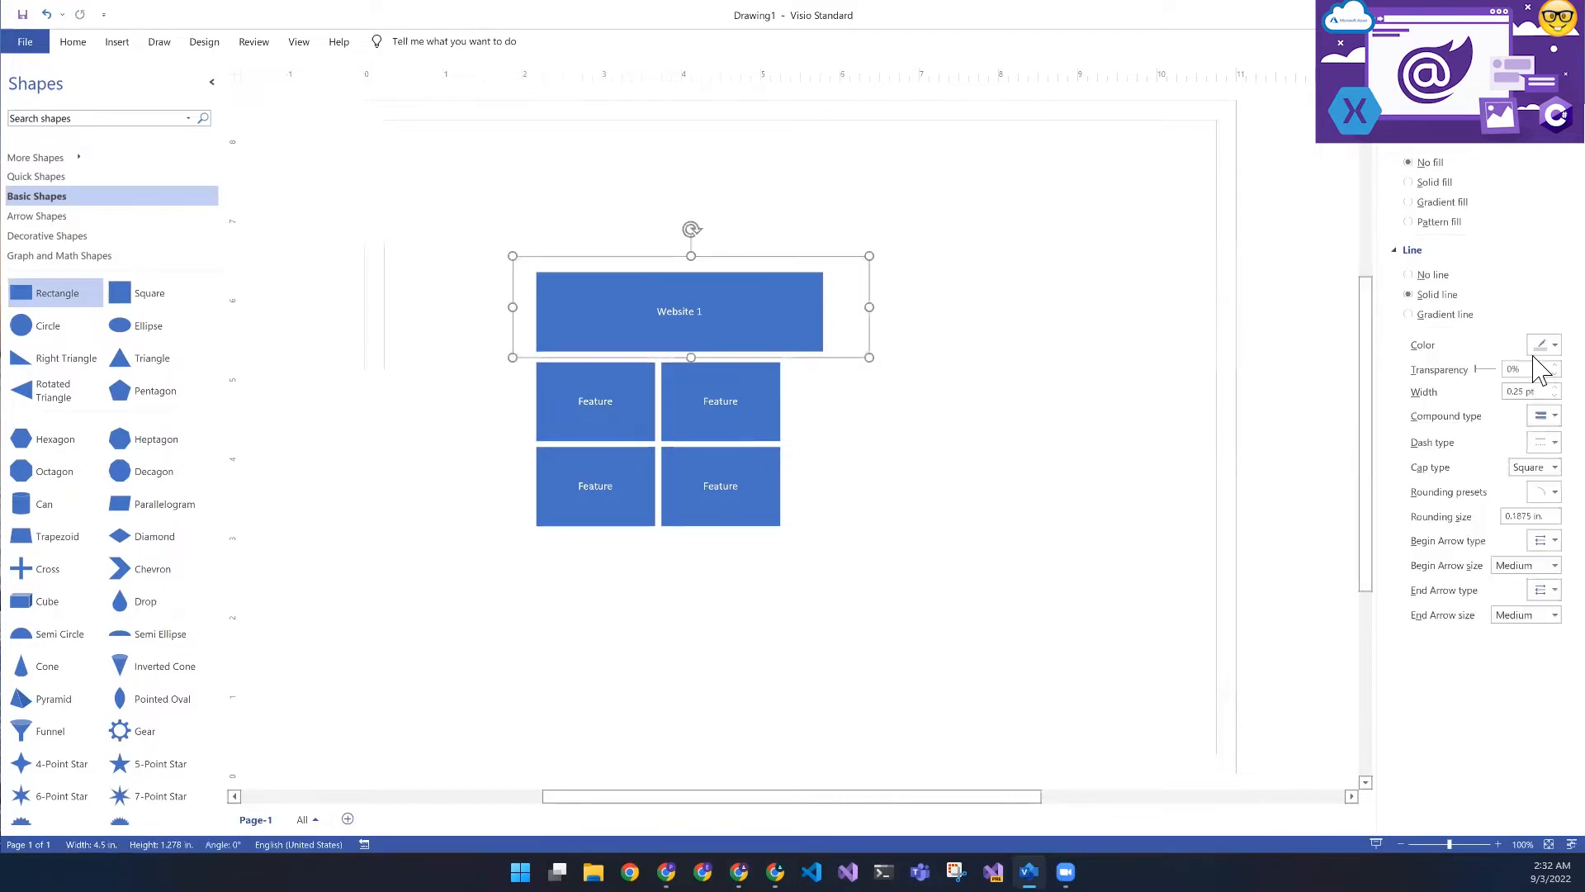
{"action": "left_click", "coordinate": [1533, 391]}
{"action": "type", "text": "5"}
{"action": "key", "text": "Return"}
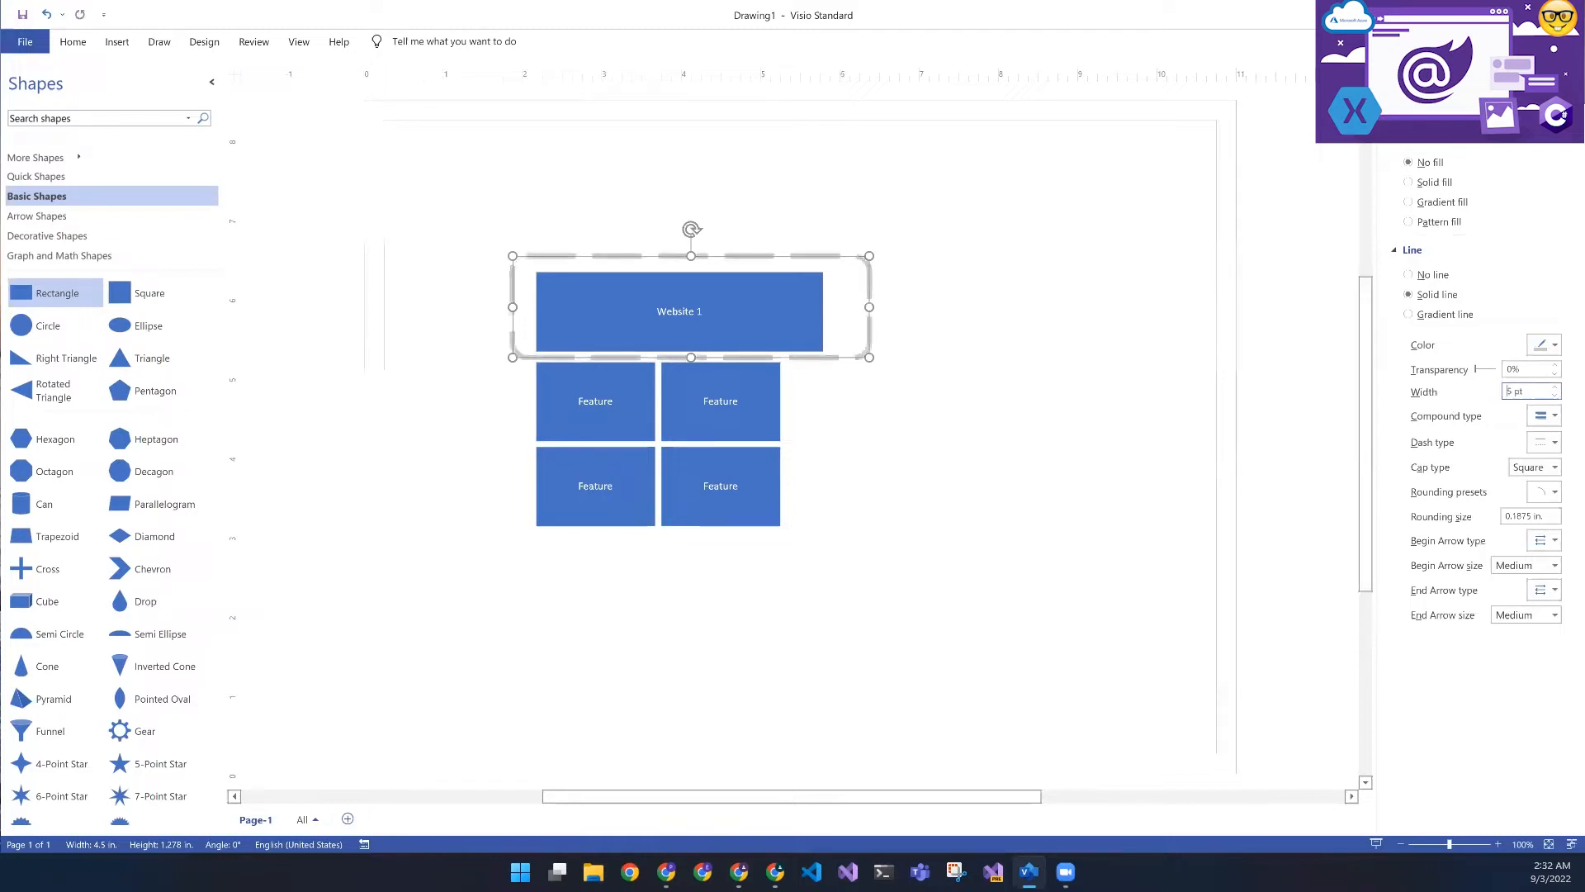
{"action": "type", "text": "2."}
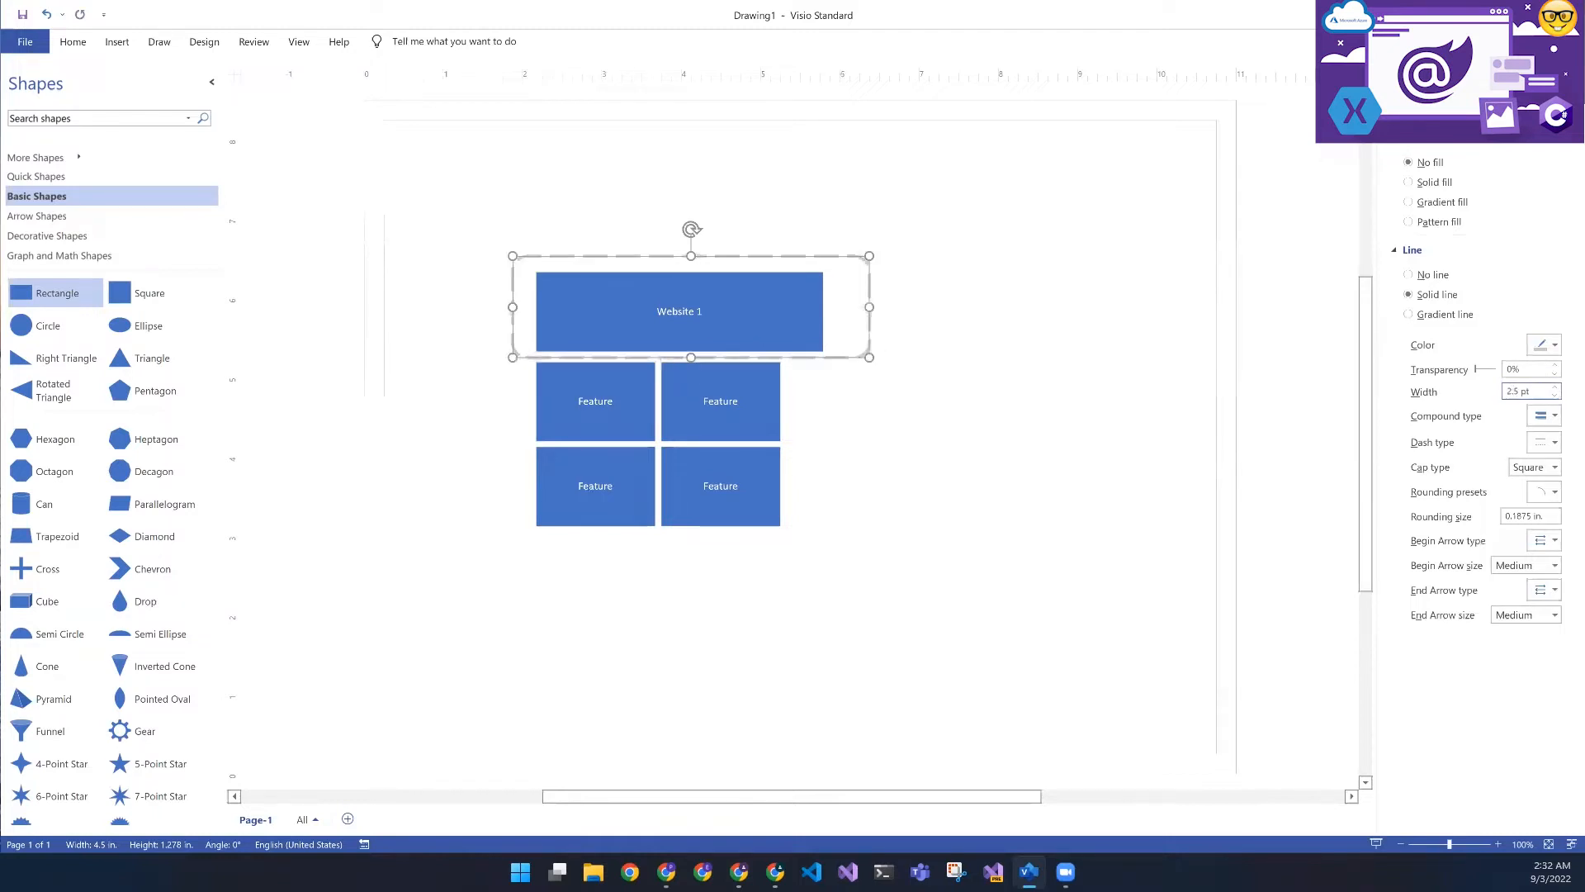
- Narrow the dashed frame close to the Website 1 box and extend it downward to enclose all four Feature boxes
{"action": "left_click_drag", "start_coordinate": [867, 309], "coordinate": [840, 314]}
{"action": "left_click", "coordinate": [871, 417]}
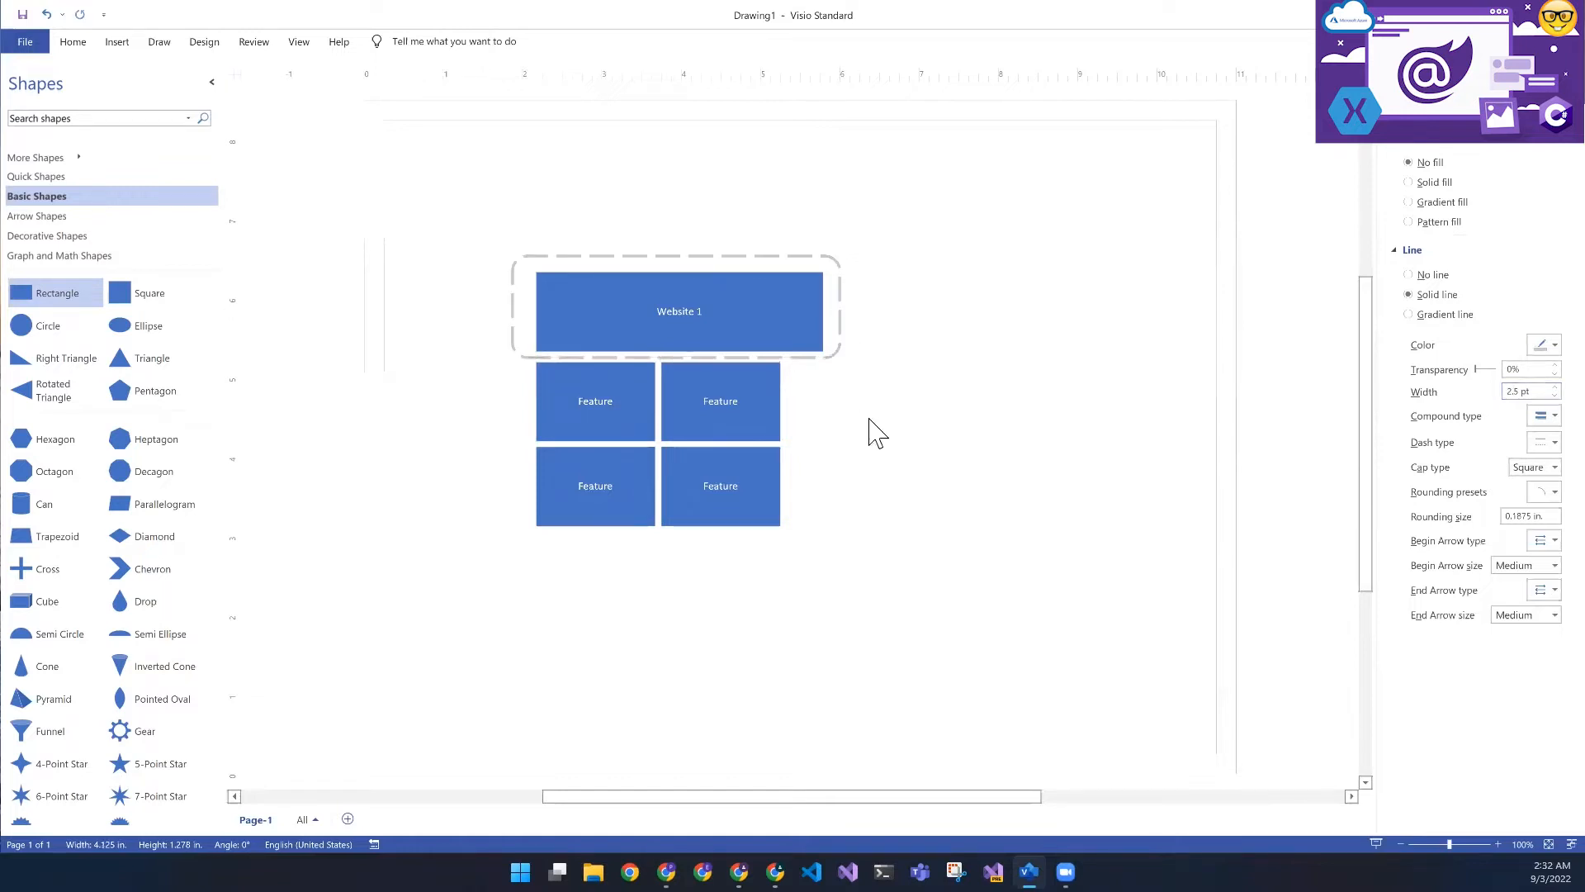
{"action": "left_click", "coordinate": [834, 357]}
{"action": "left_click_drag", "start_coordinate": [674, 357], "coordinate": [688, 542]}
{"action": "left_click", "coordinate": [691, 580]}
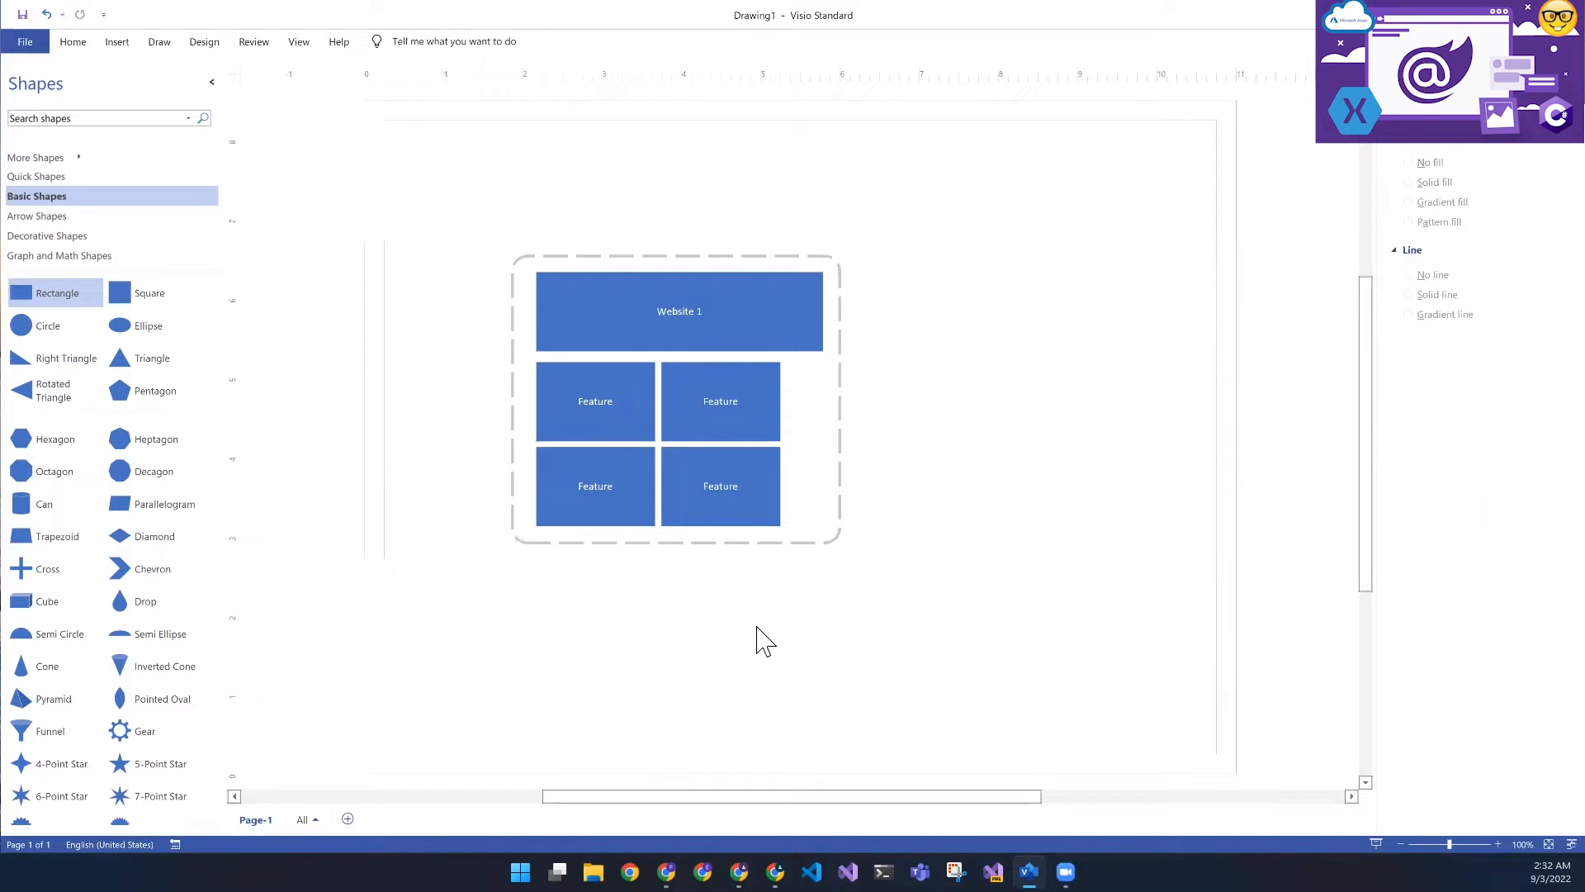
- Add a rectangle to the right of the dashed frame, shaped as a thin vertical bar about 0.125 in. wide and 3 in. tall
{"action": "scroll", "coordinate": [88, 524], "scroll_direction": "down", "scroll_amount": 3}
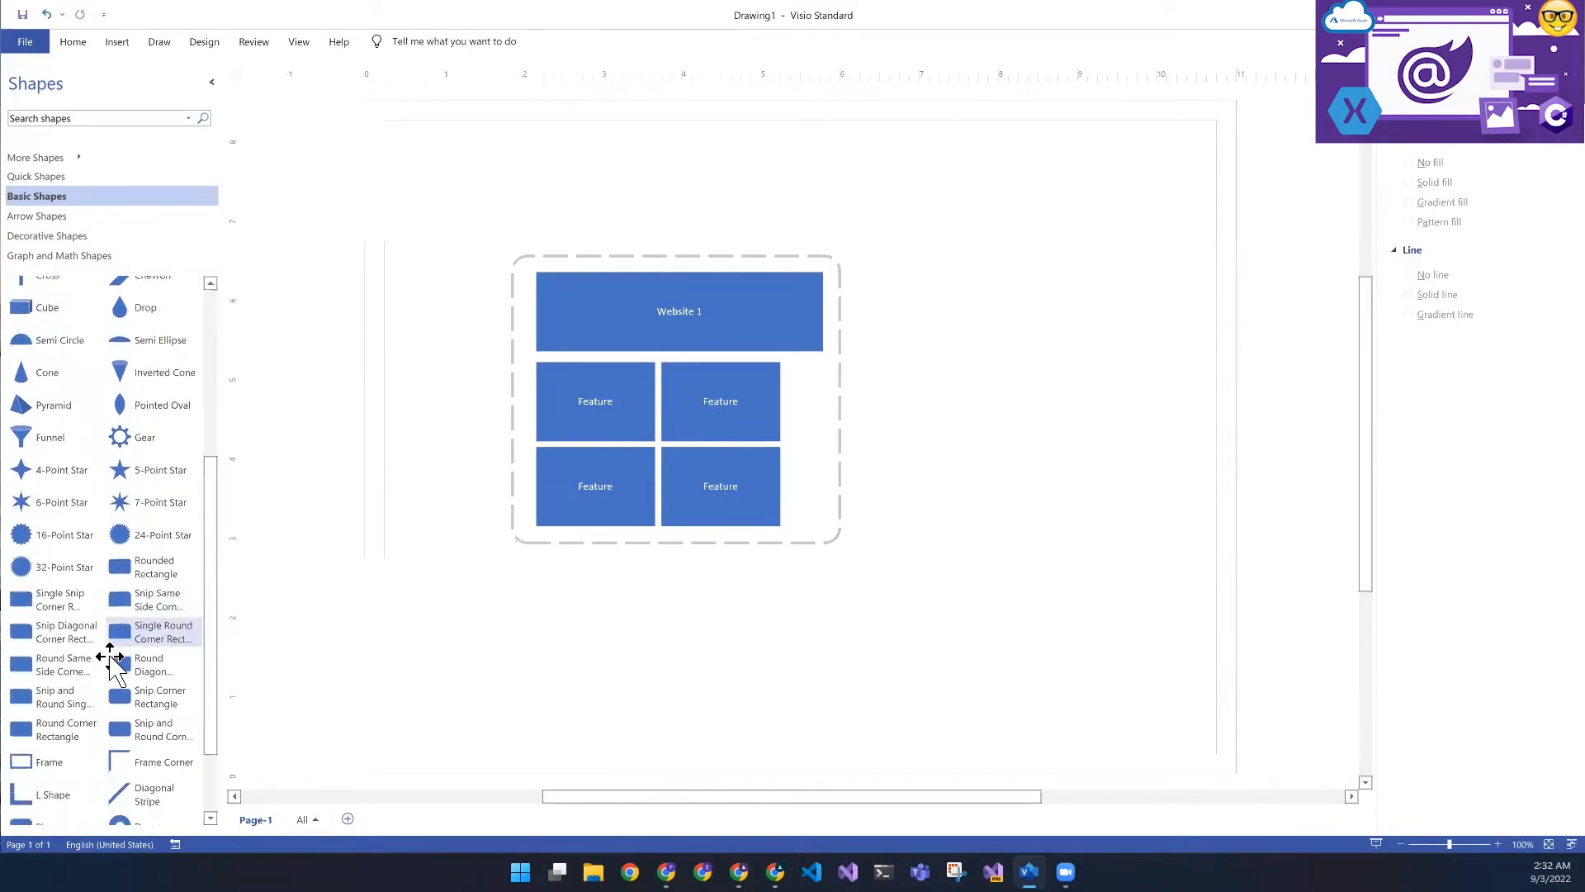
{"action": "scroll", "coordinate": [110, 661], "scroll_direction": "down", "scroll_amount": 2}
{"action": "scroll", "coordinate": [105, 658], "scroll_direction": "up", "scroll_amount": 5}
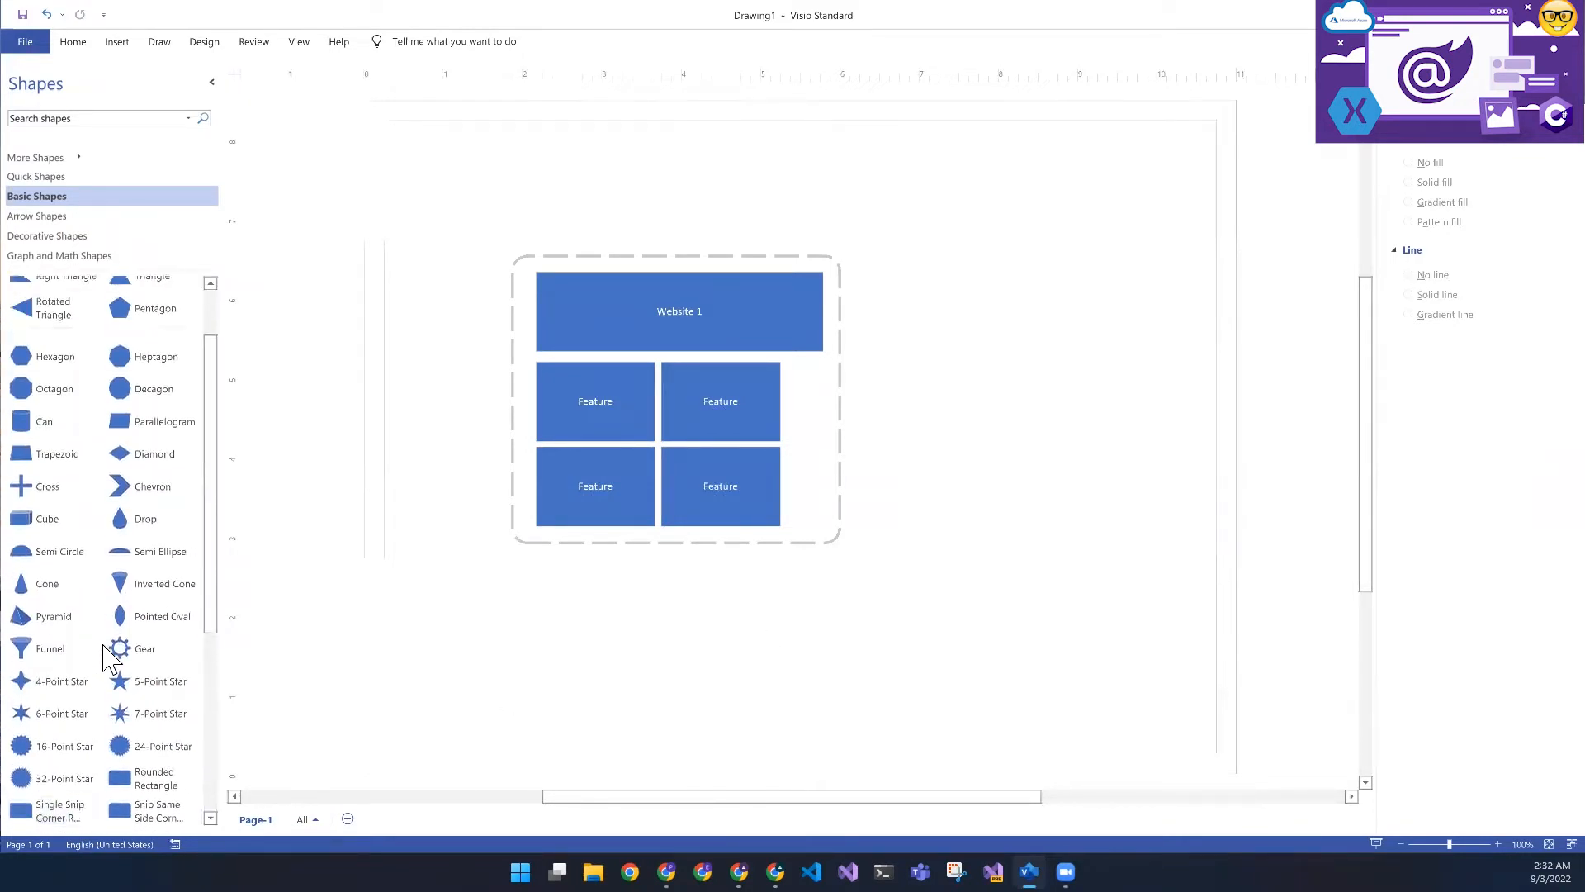
{"action": "scroll", "coordinate": [109, 660], "scroll_direction": "up", "scroll_amount": 2}
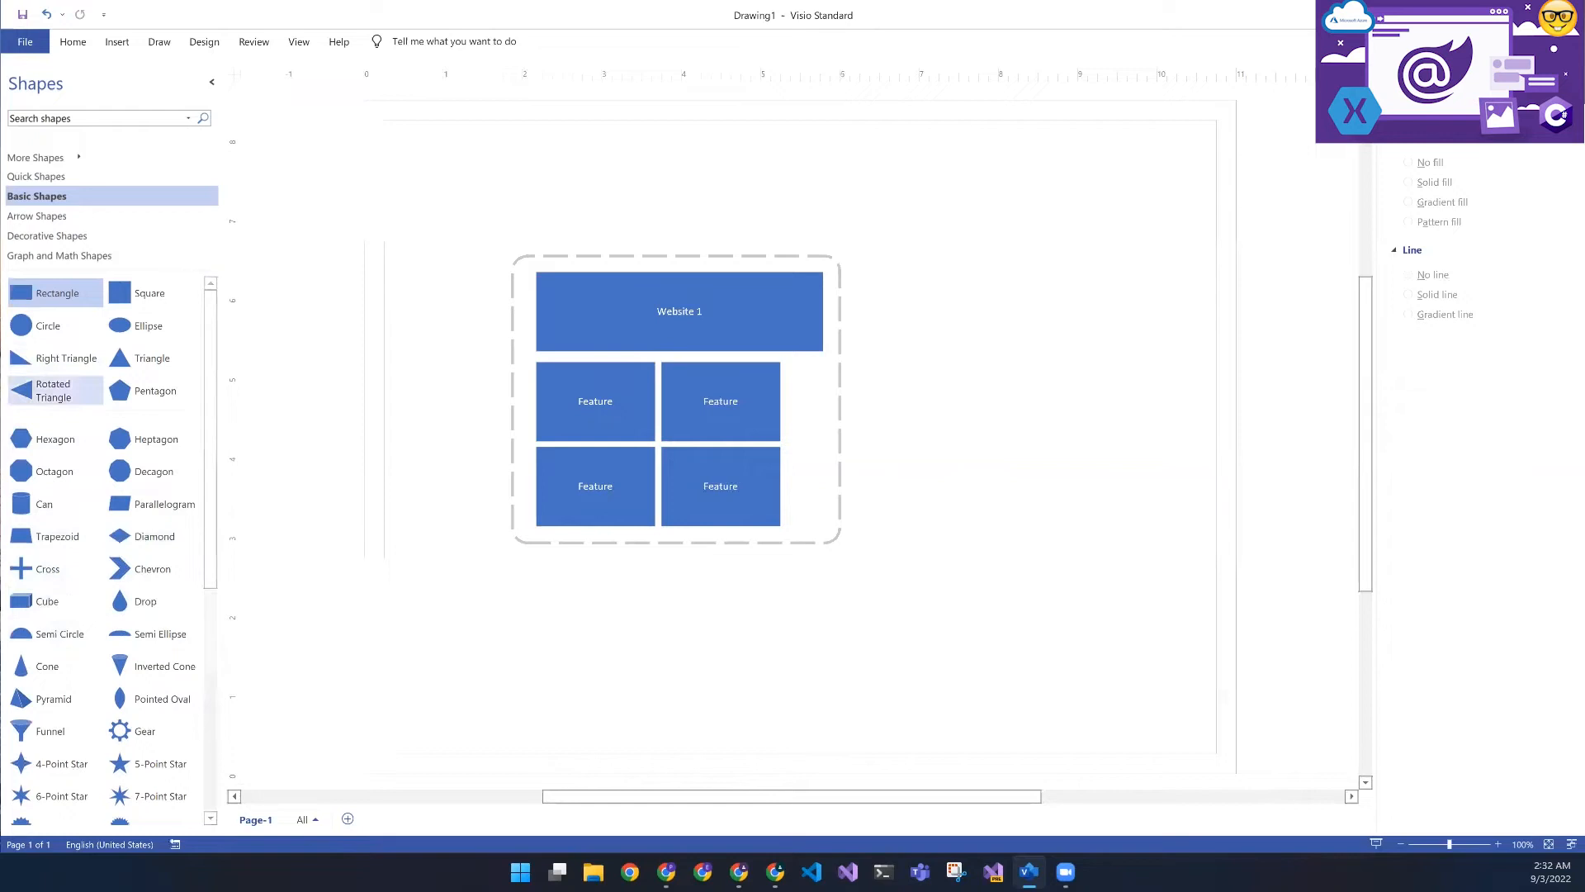
{"action": "left_click_drag", "start_coordinate": [43, 294], "coordinate": [958, 541]}
{"action": "left_click_drag", "start_coordinate": [1018, 417], "coordinate": [907, 414]}
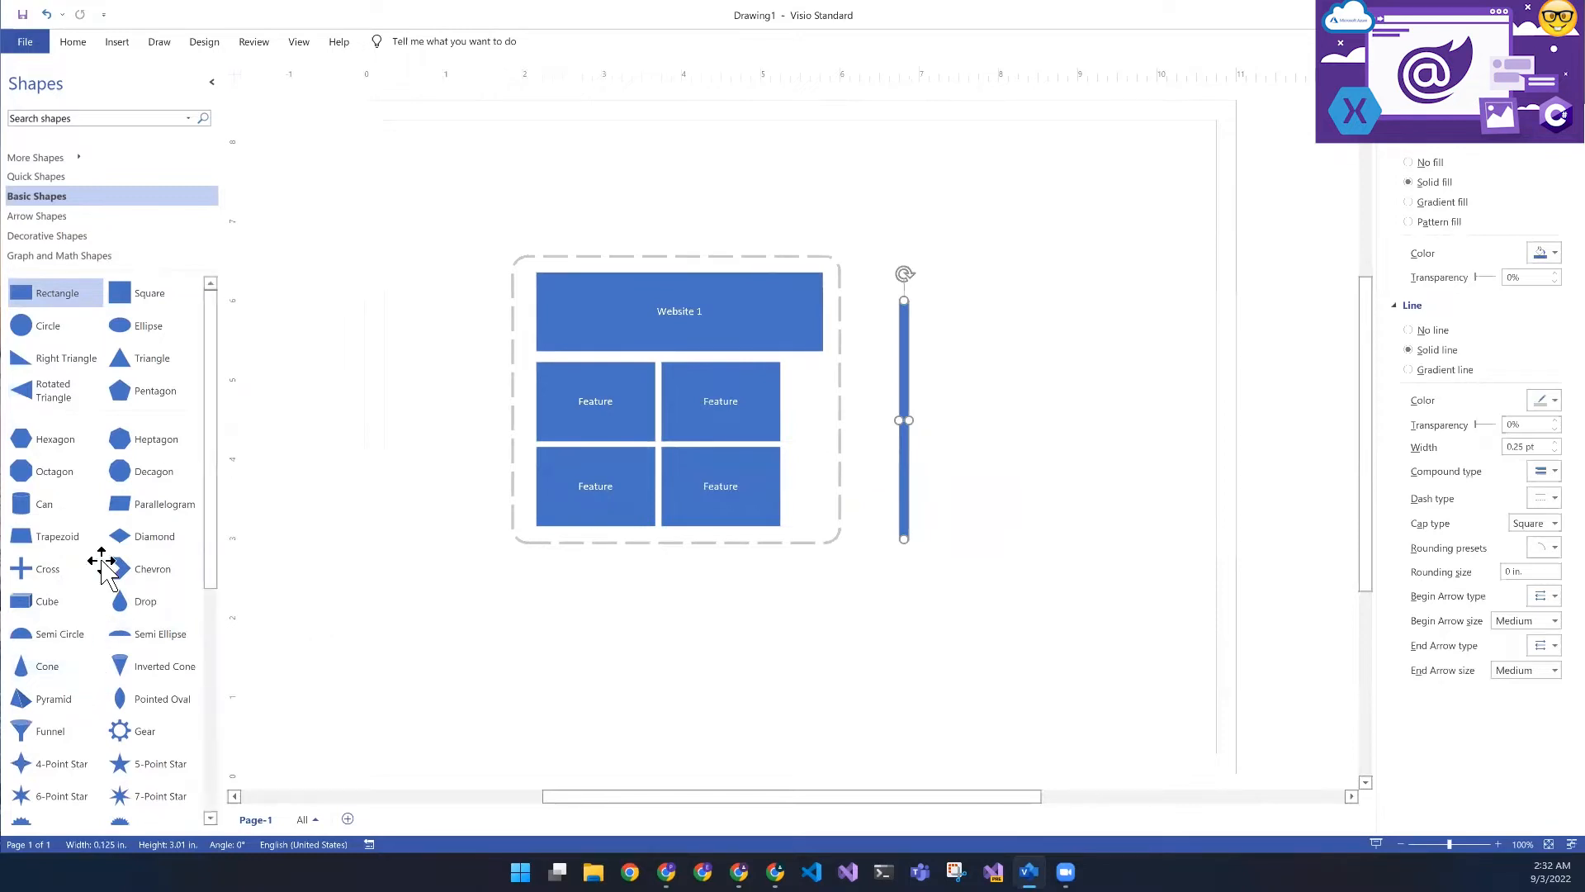
- Add a chevron about 1.25 in. in size, rotated 90° to point up, and align the vertical bar beneath it as an arrow shaft
{"action": "left_click_drag", "start_coordinate": [149, 569], "coordinate": [855, 252]}
{"action": "left_click_drag", "start_coordinate": [904, 363], "coordinate": [948, 325]}
{"action": "left_click", "coordinate": [818, 174]}
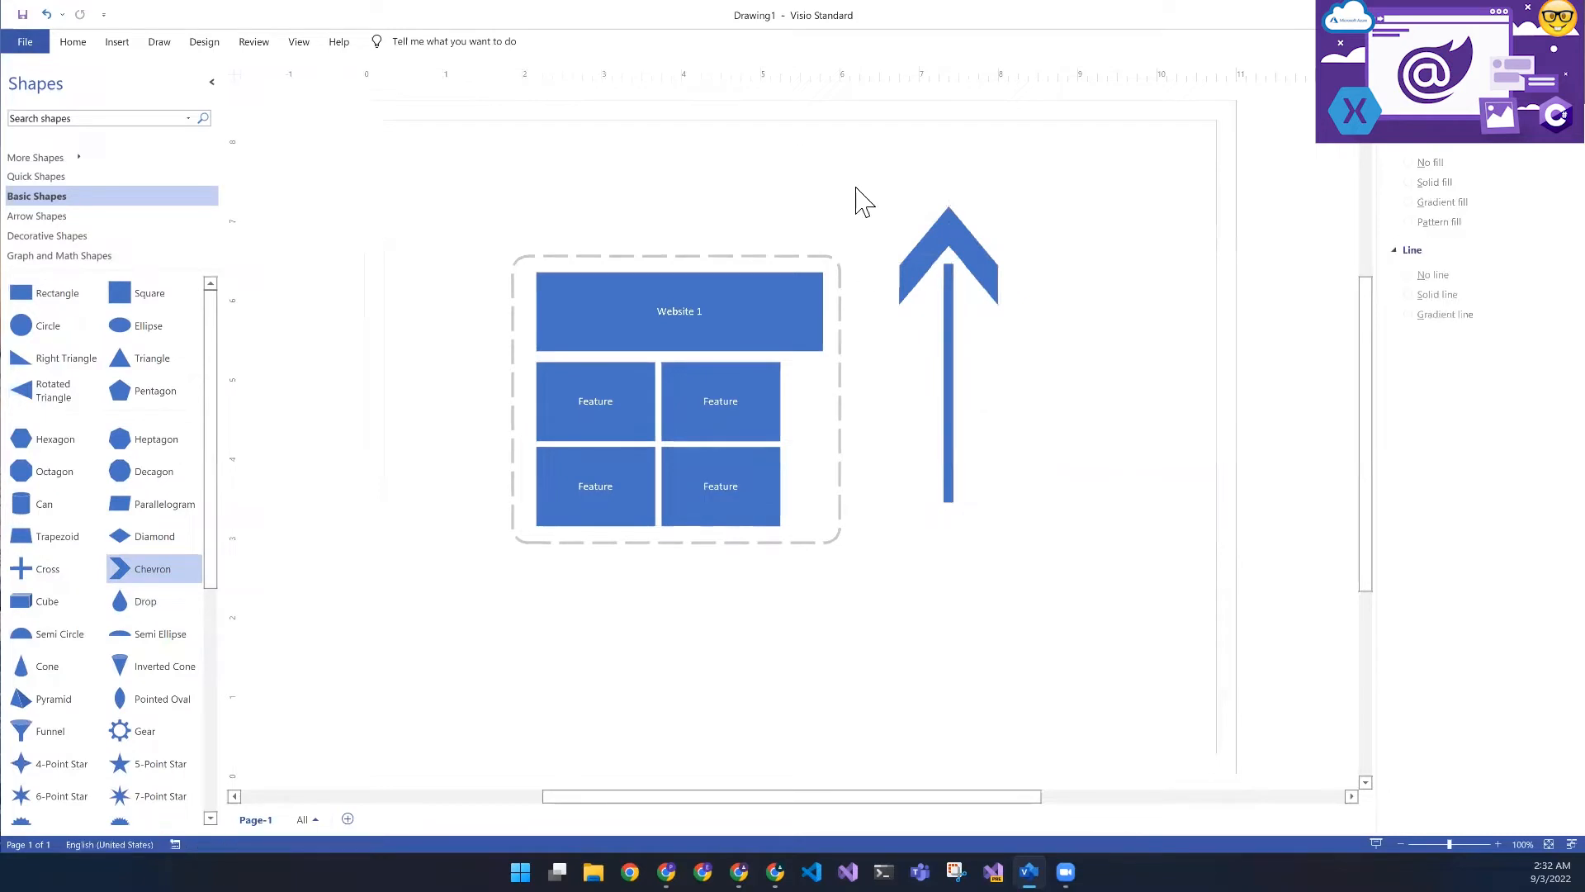
- Group the chevron and the vertical bar into one arrow
{"action": "left_click_drag", "start_coordinate": [877, 191], "coordinate": [1042, 564]}
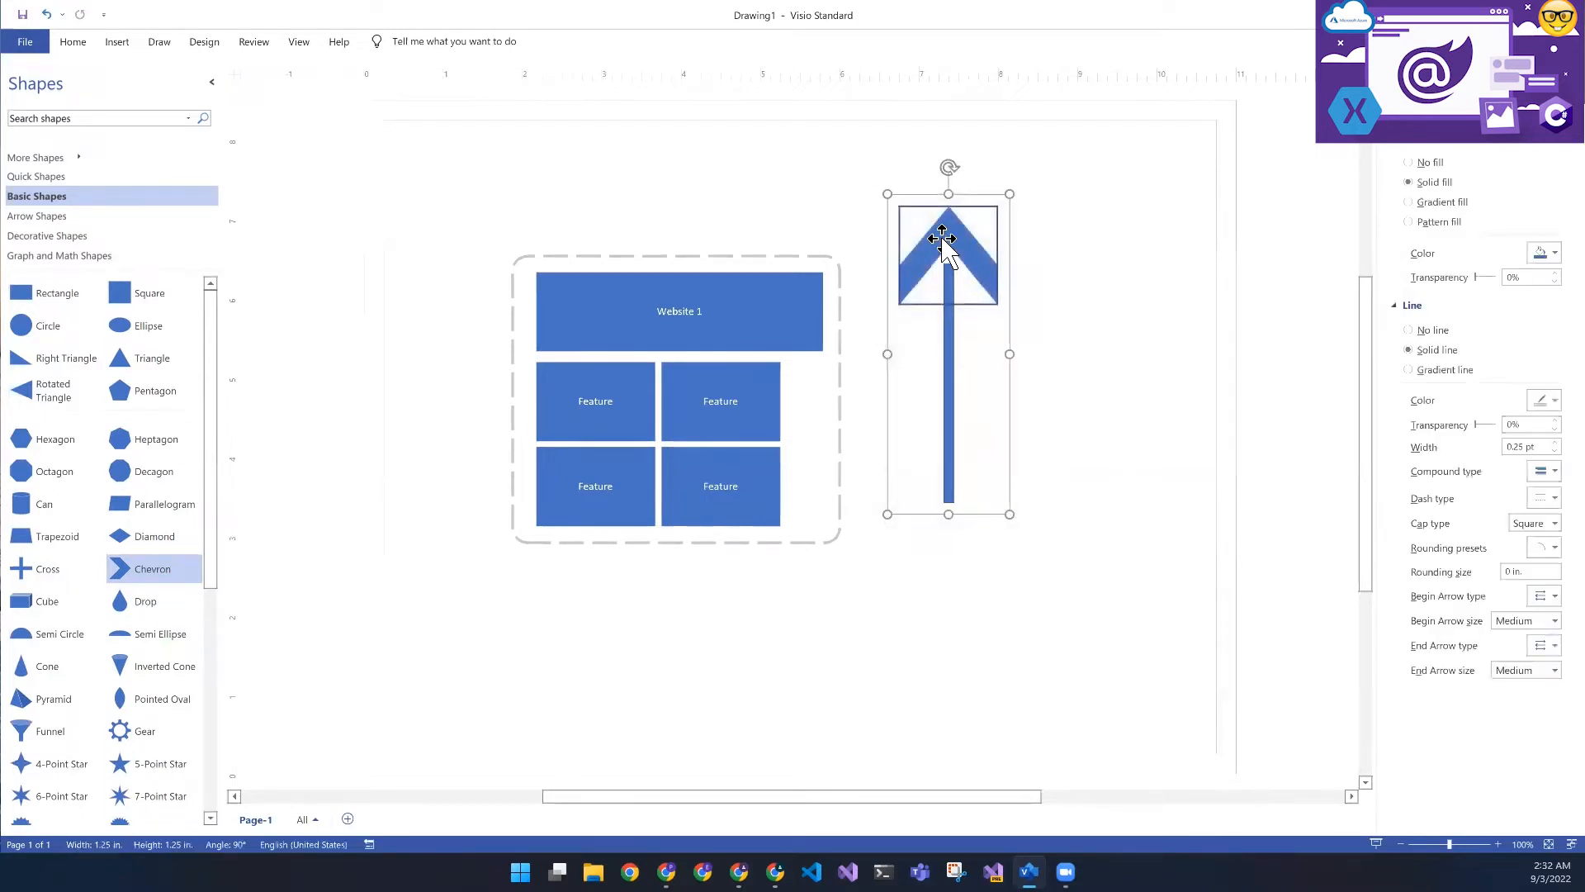
{"action": "right_click", "coordinate": [999, 245]}
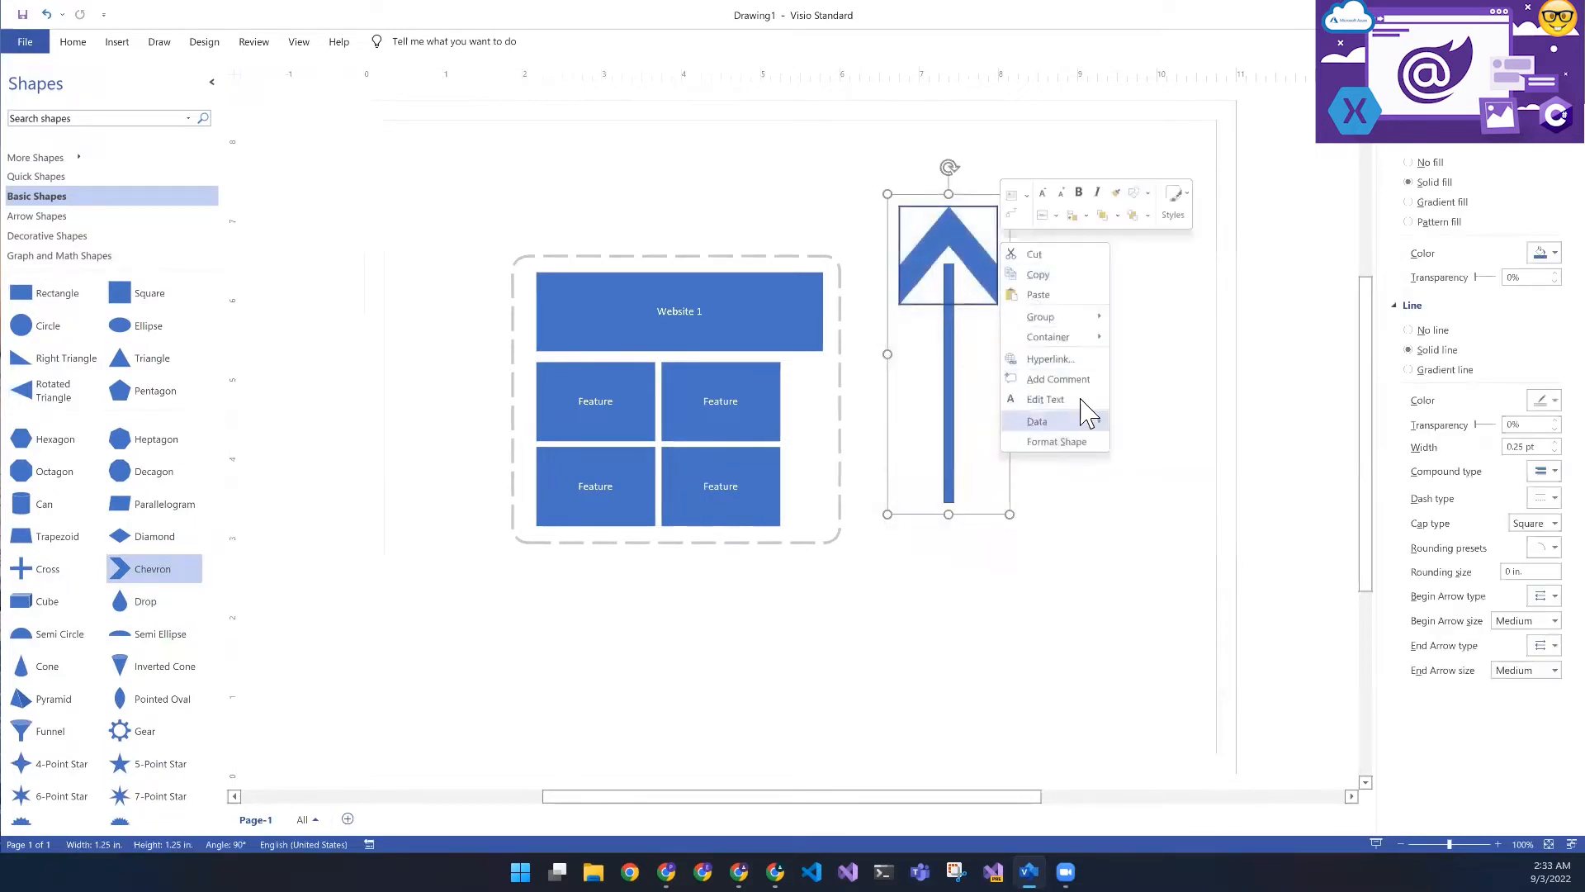
{"action": "left_click", "coordinate": [1141, 317]}
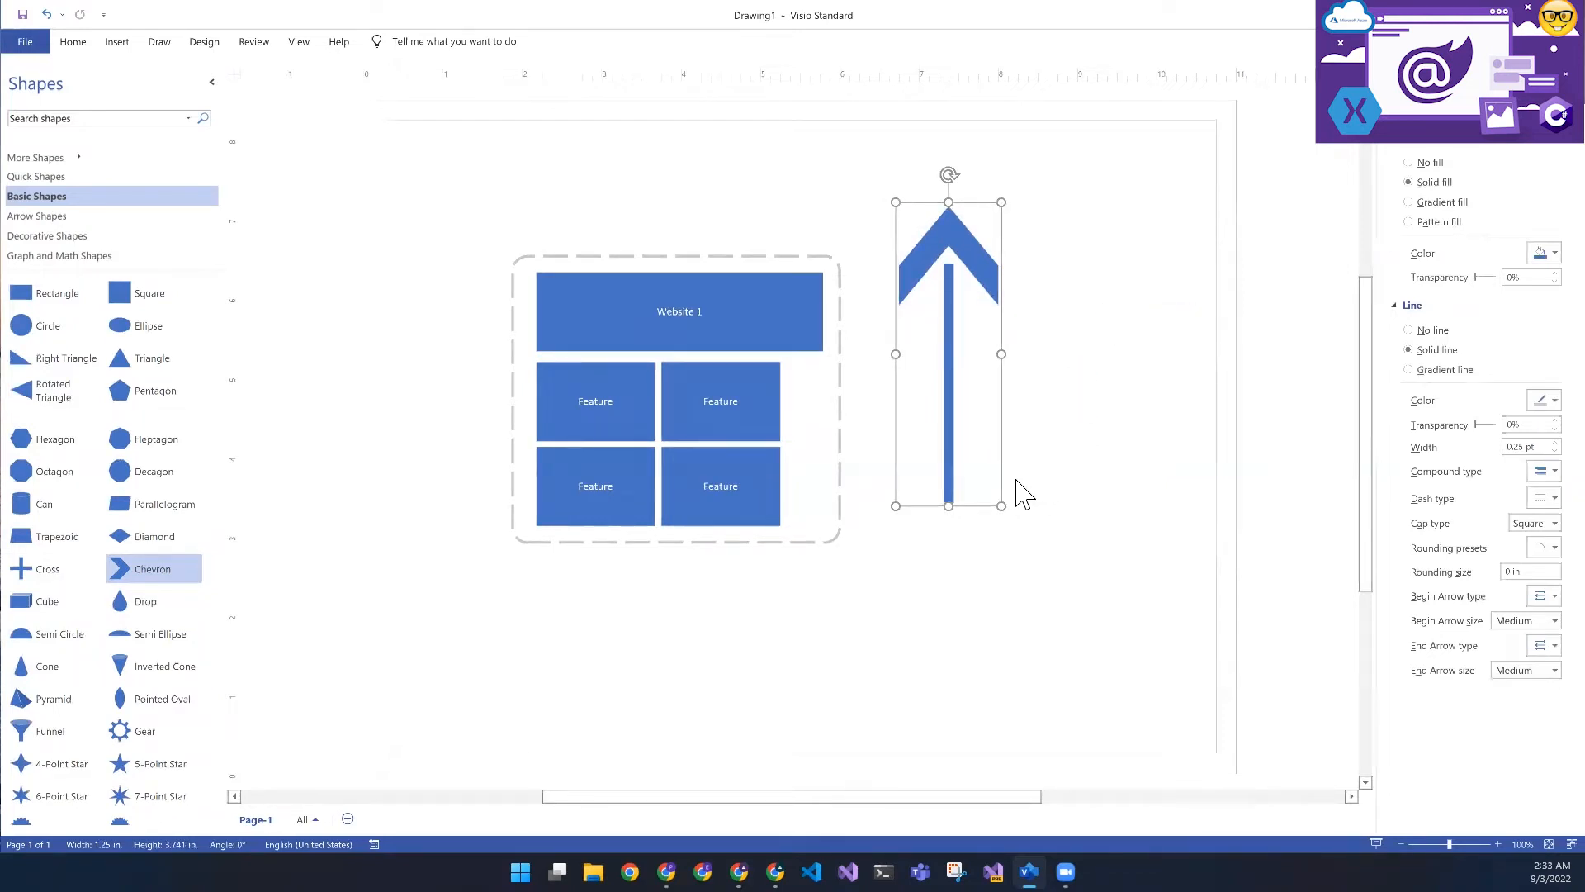
- Duplicate the grouped arrow, place the copy left of the dashed frame and rotate it 180° to point down
{"action": "key", "text": "ctrl+d"}
{"action": "left_click_drag", "start_coordinate": [966, 379], "coordinate": [415, 404]}
{"action": "left_click_drag", "start_coordinate": [443, 221], "coordinate": [444, 558]}
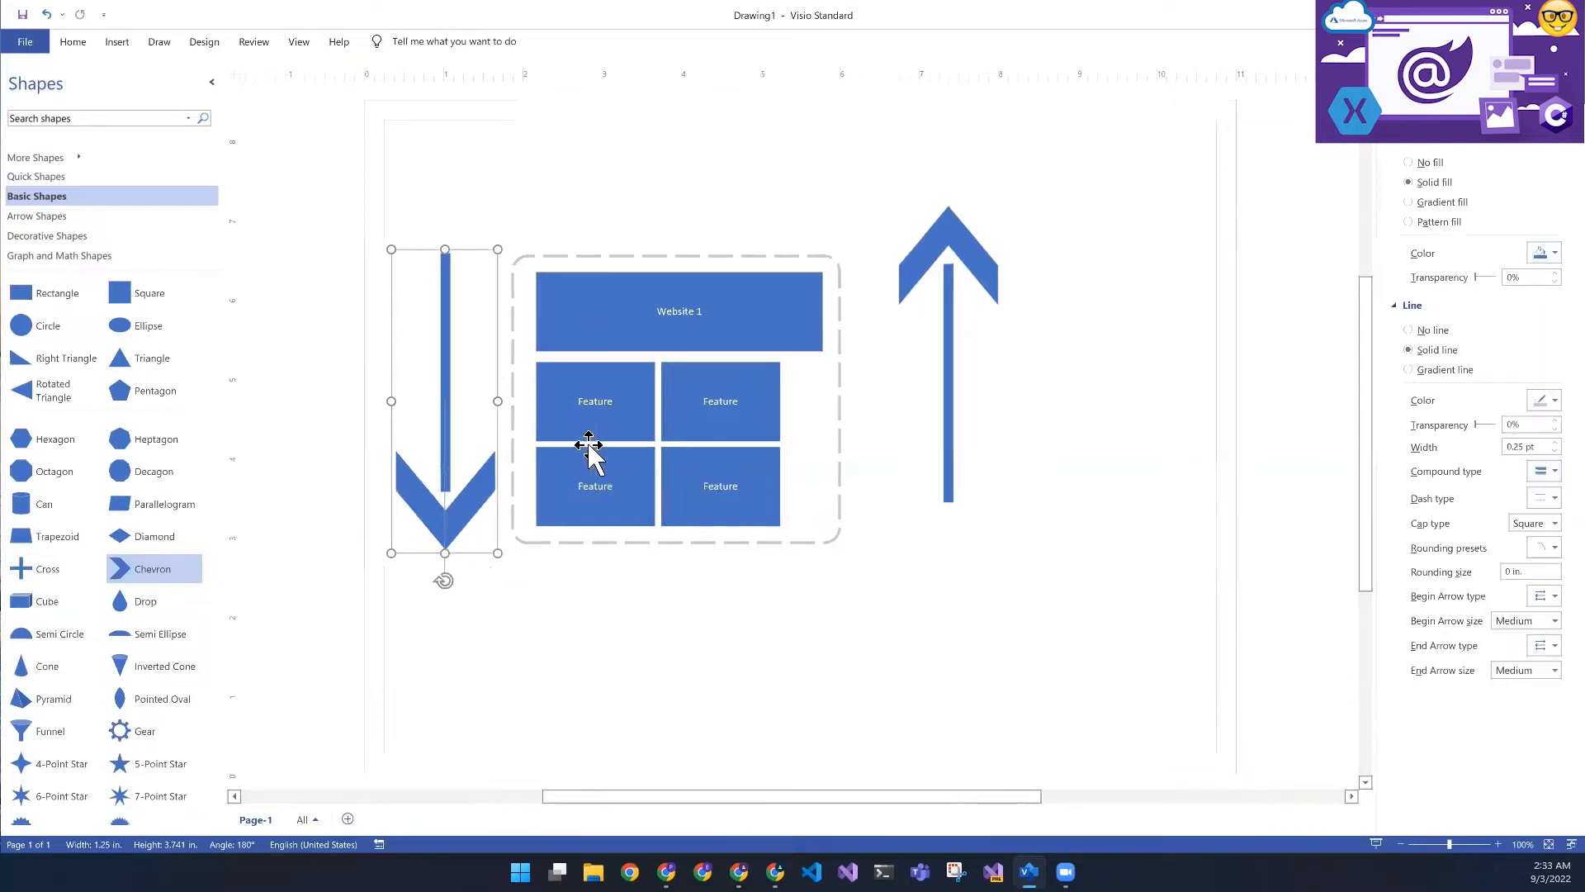
{"action": "left_click", "coordinate": [948, 299]}
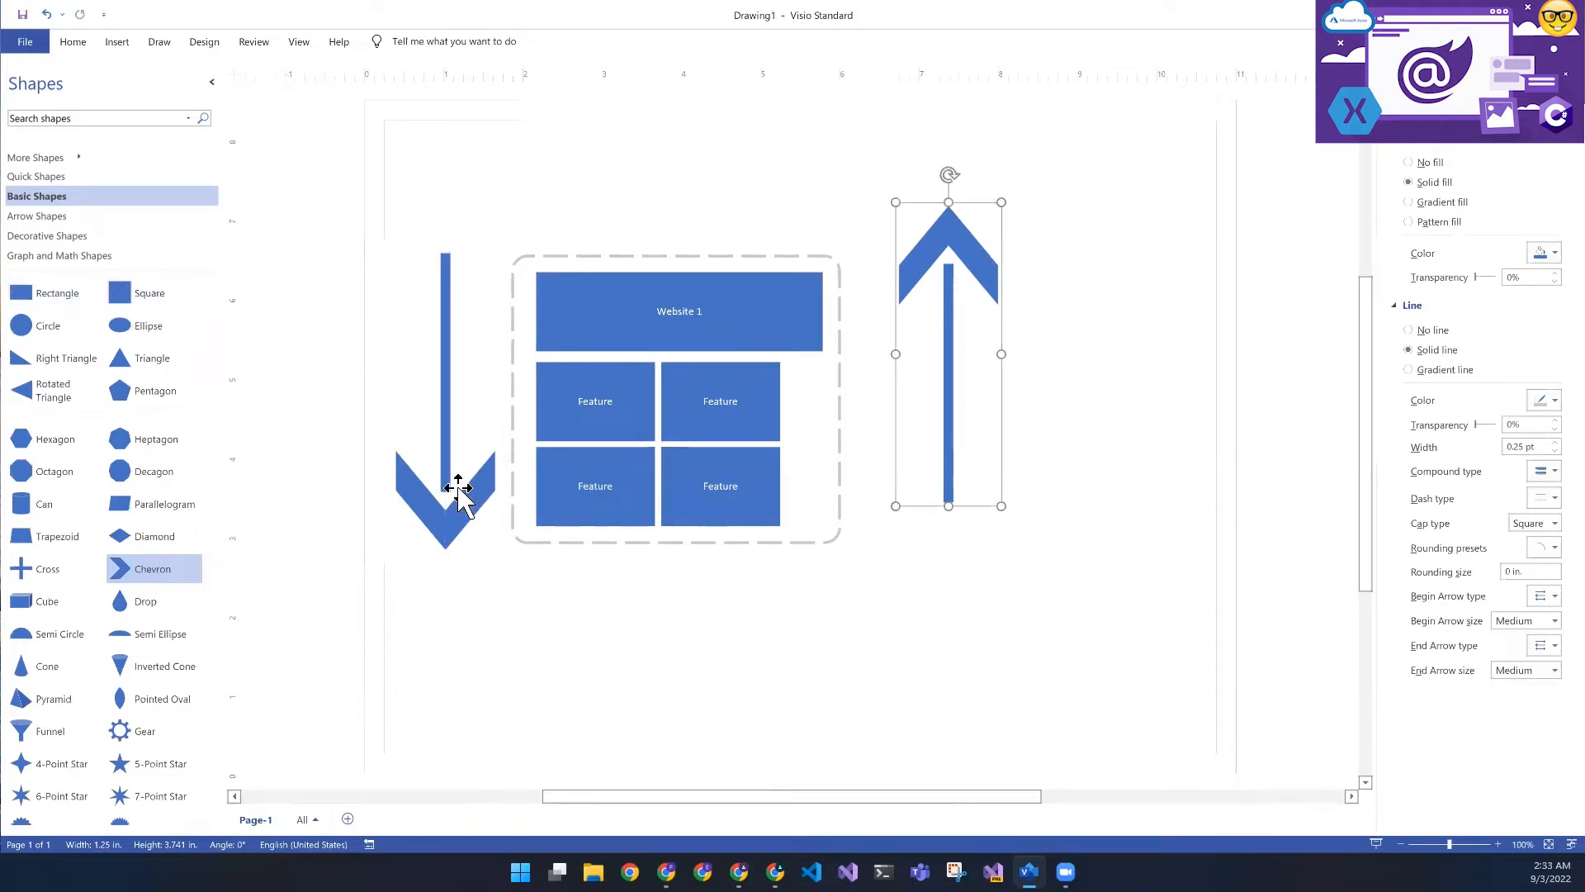
{"action": "left_click", "coordinate": [452, 435]}
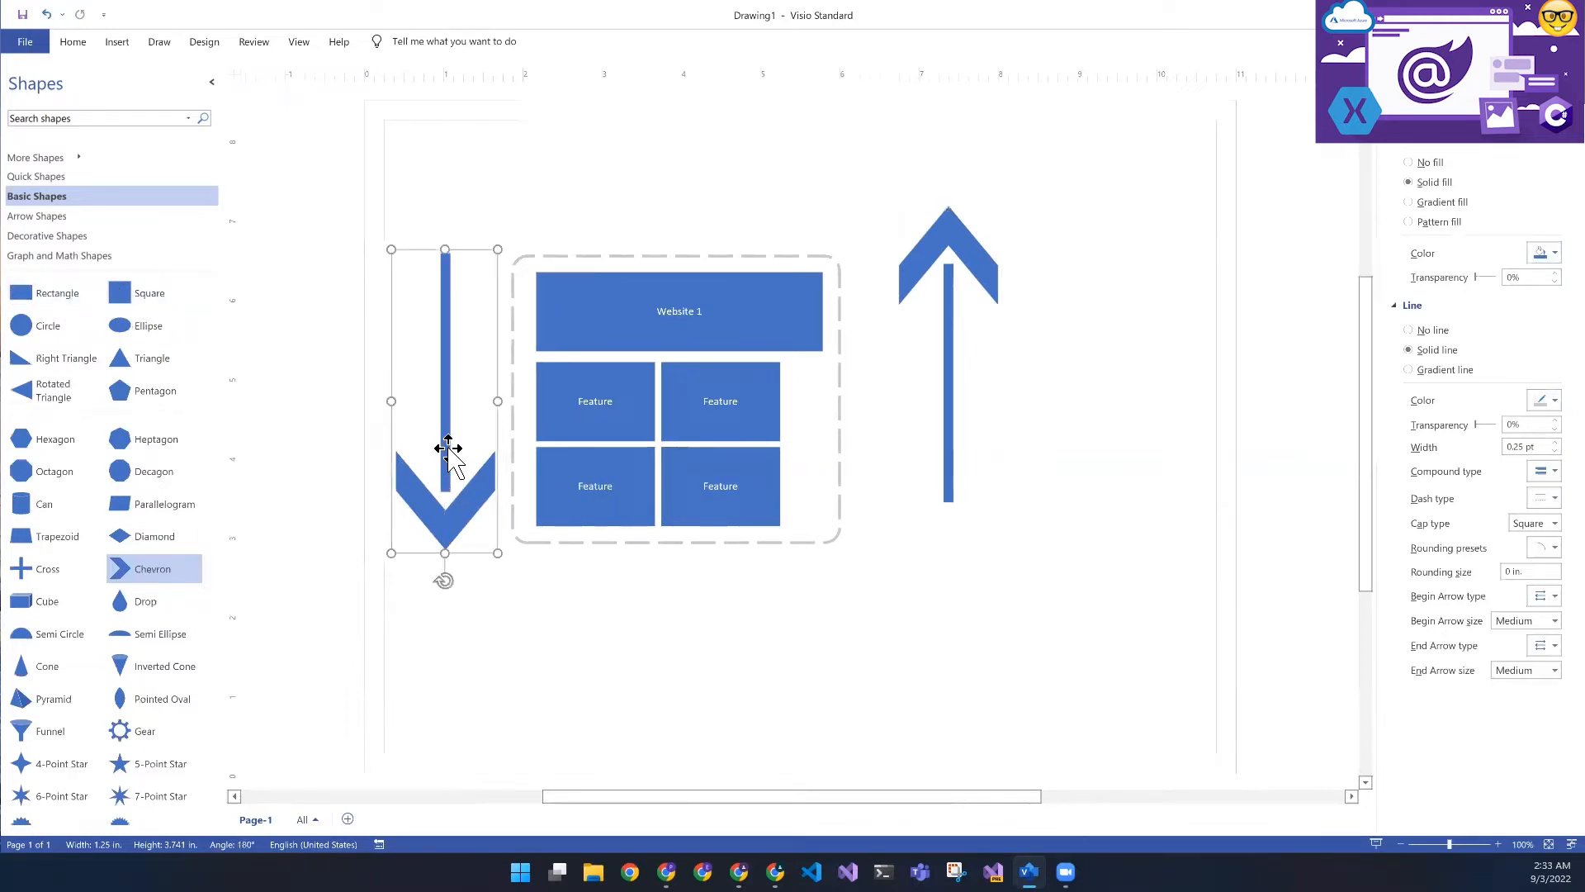
- Paste another copy of the grouped arrow, rotate it 90° to point right and place it horizontally below the dashed frame
{"action": "key", "text": "ctrl+v"}
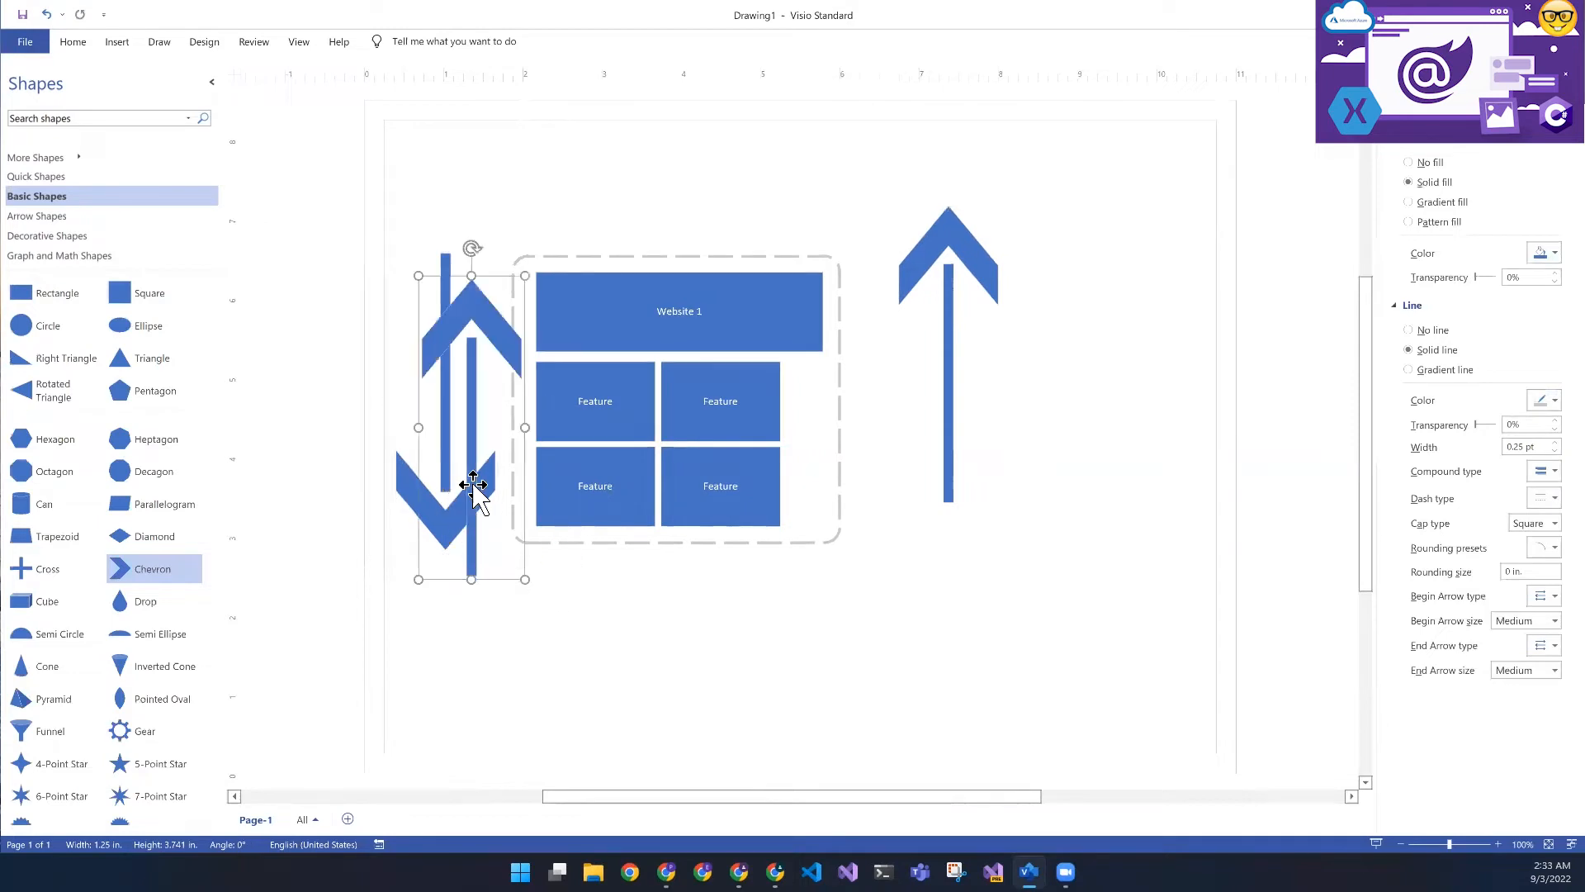
{"action": "left_click_drag", "start_coordinate": [477, 484], "coordinate": [610, 662]}
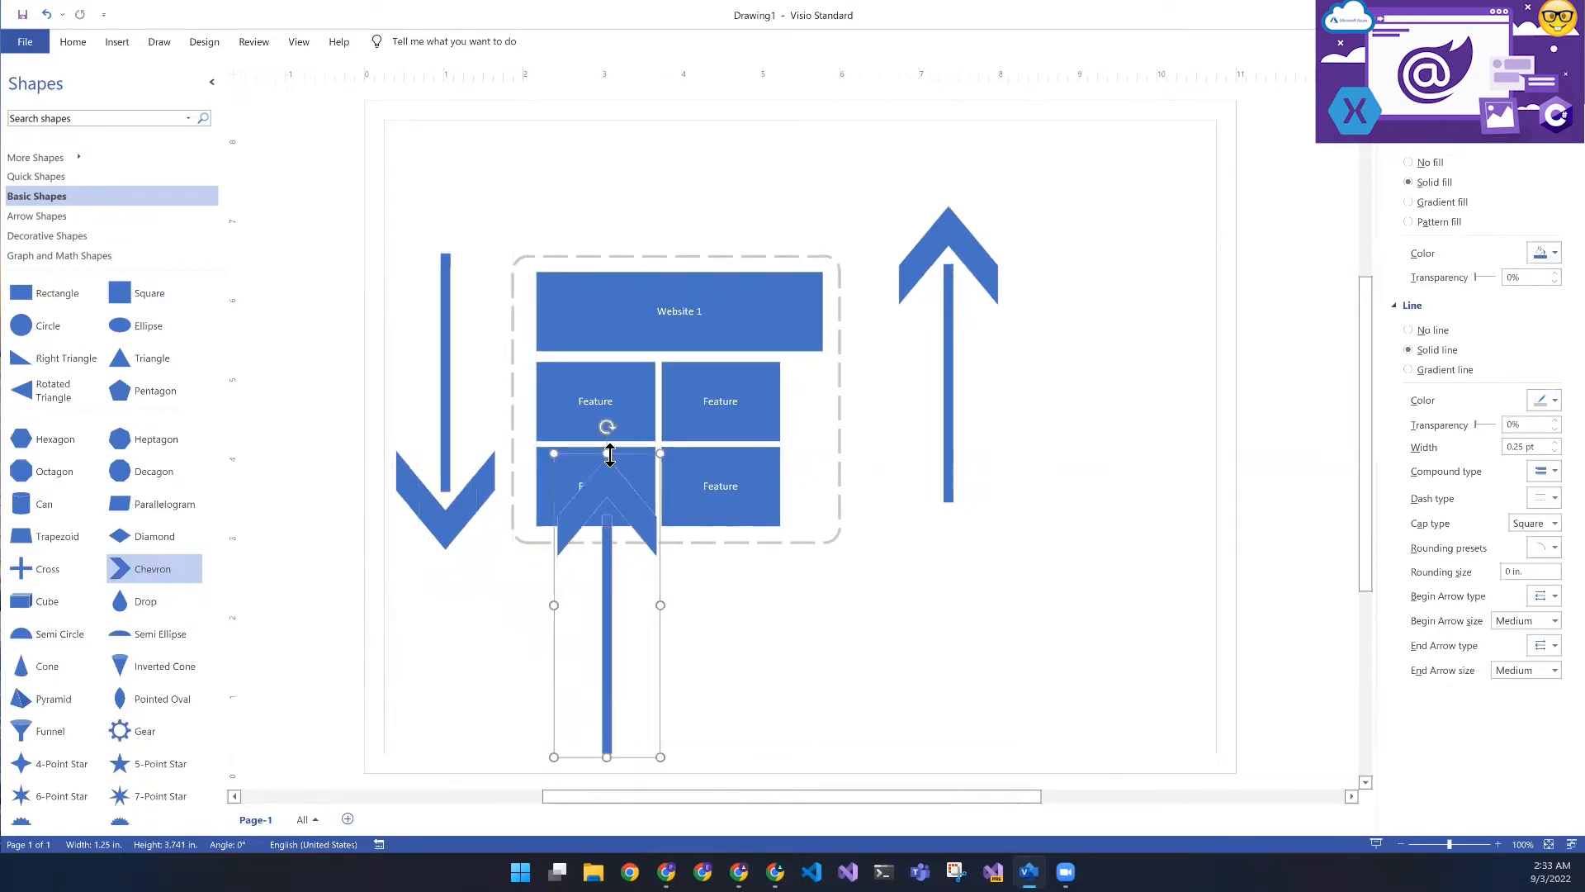
{"action": "left_click_drag", "start_coordinate": [606, 427], "coordinate": [770, 612]}
{"action": "left_click_drag", "start_coordinate": [571, 608], "coordinate": [613, 608]}
- Fill the lower-right Feature box with the orange variant color
{"action": "left_click", "coordinate": [715, 495]}
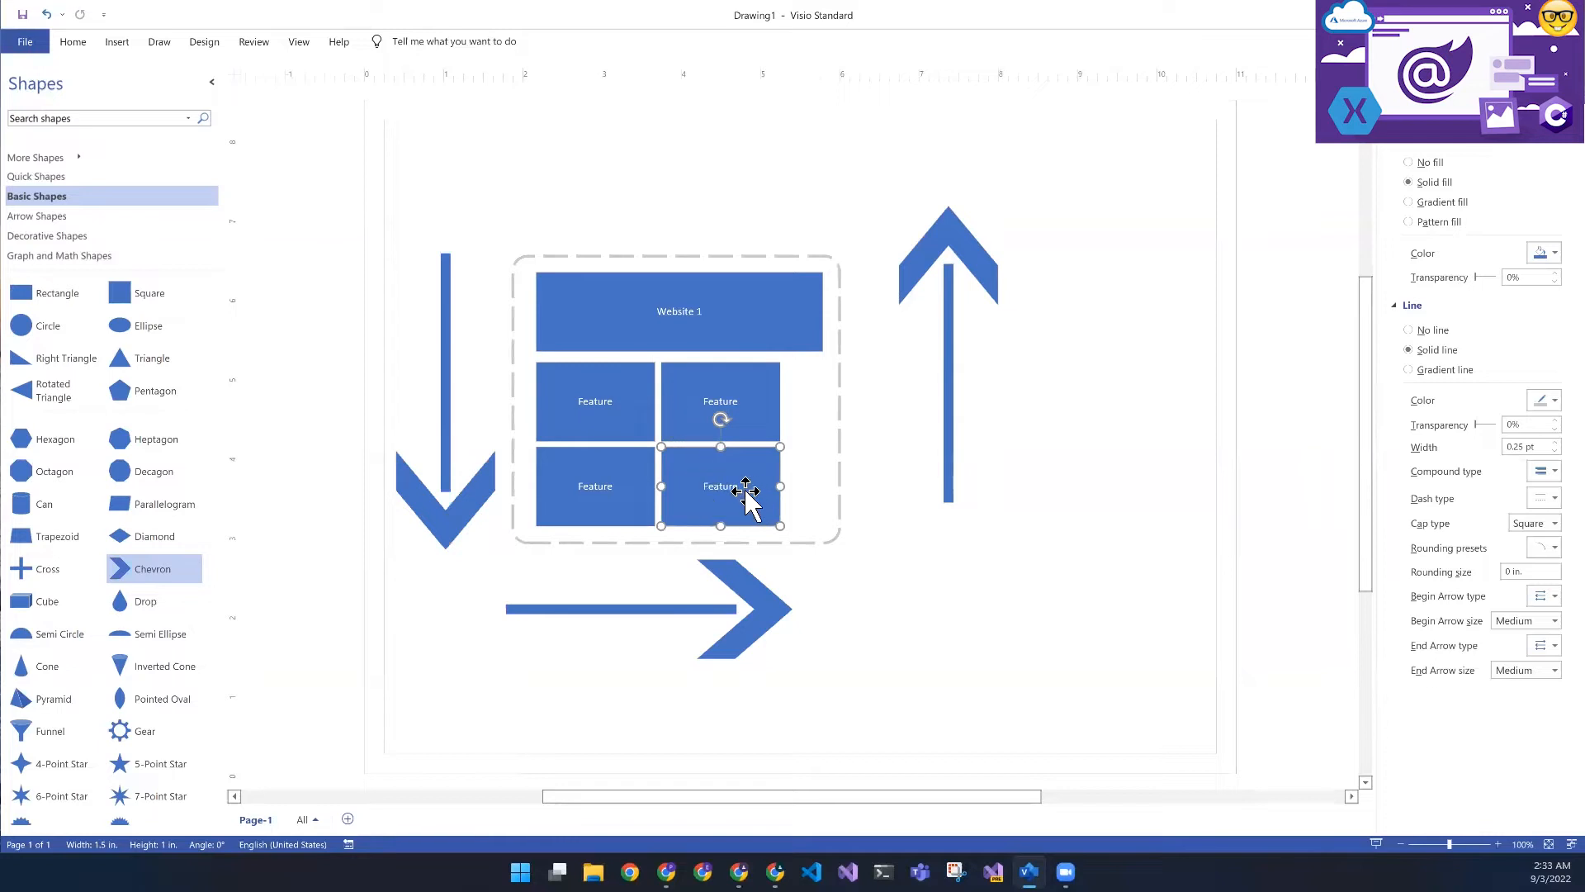
{"action": "left_click", "coordinate": [1542, 253]}
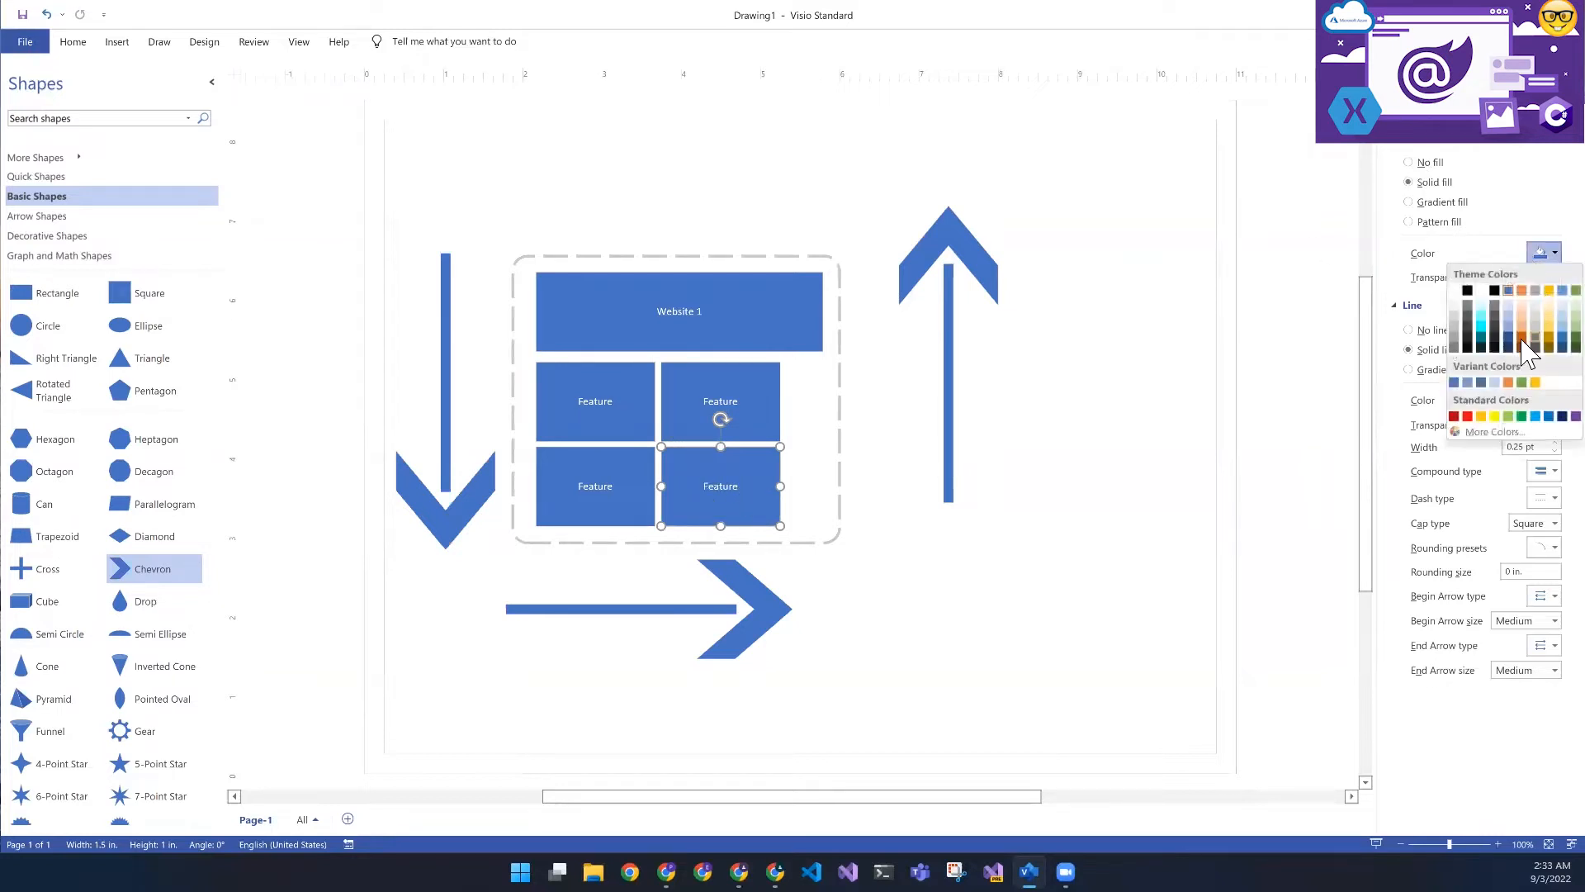
{"action": "left_click", "coordinate": [1509, 382]}
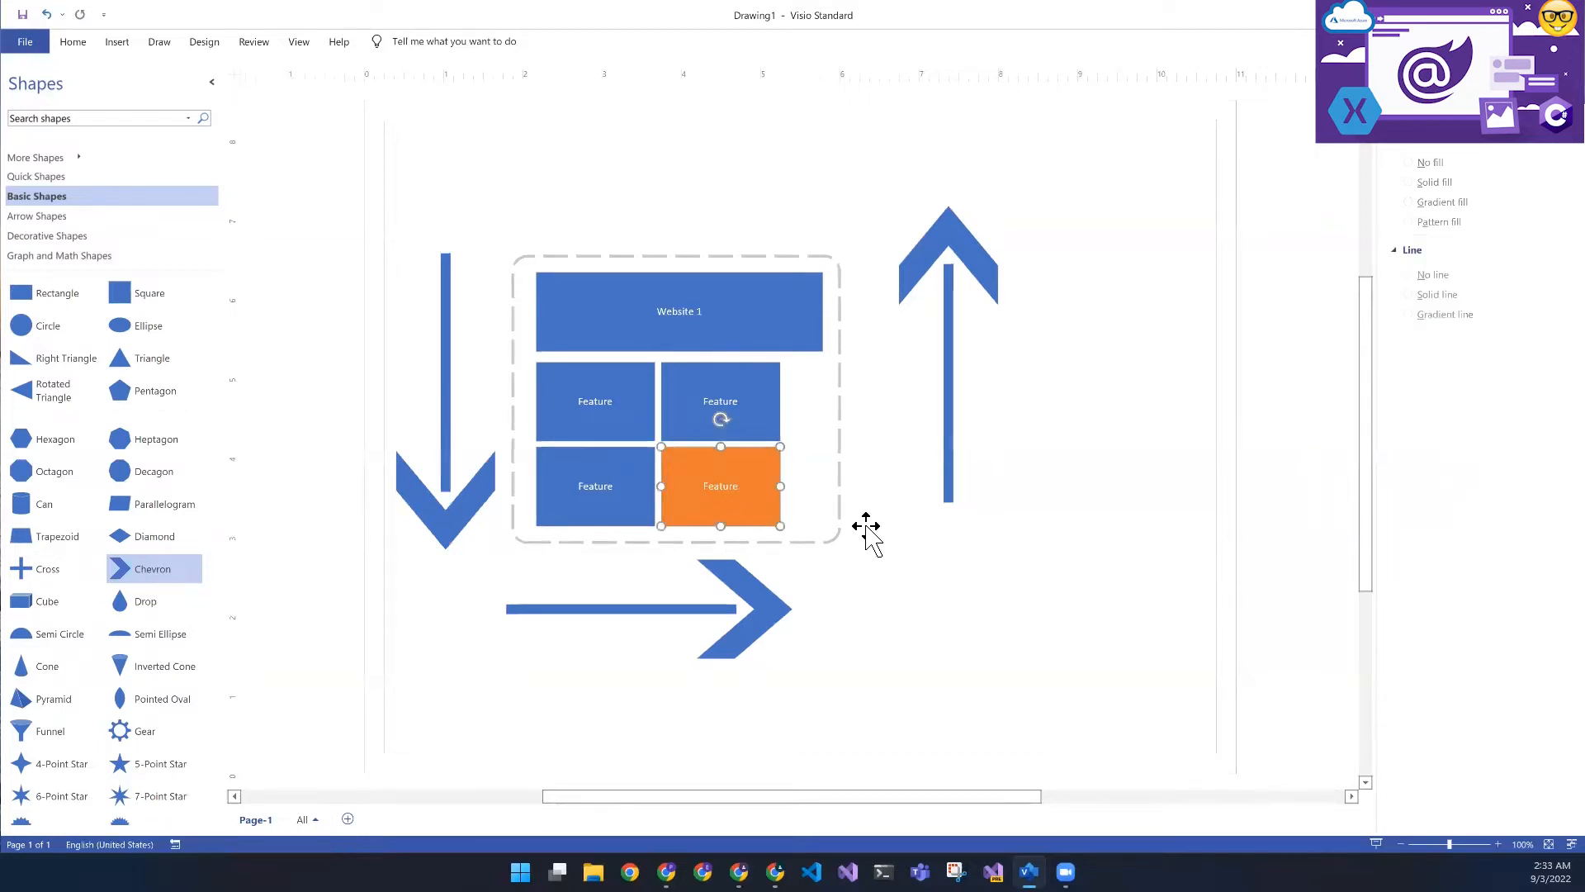
- Set the dashed frame's line color to the golden-yellow variant color
{"action": "left_click", "coordinate": [531, 256]}
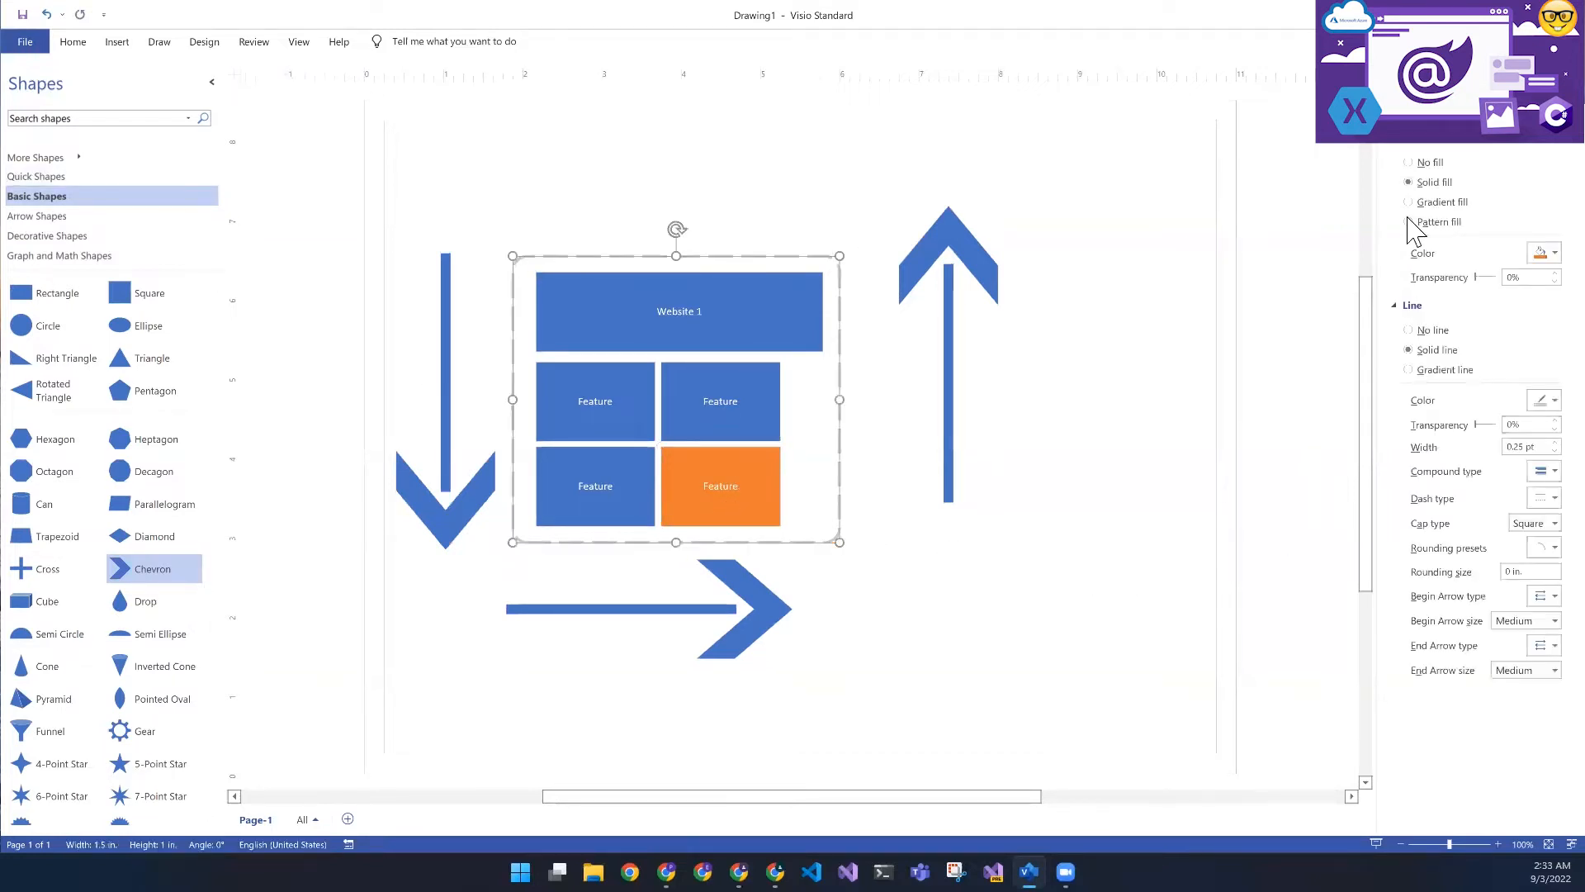
{"action": "left_click", "coordinate": [1544, 345]}
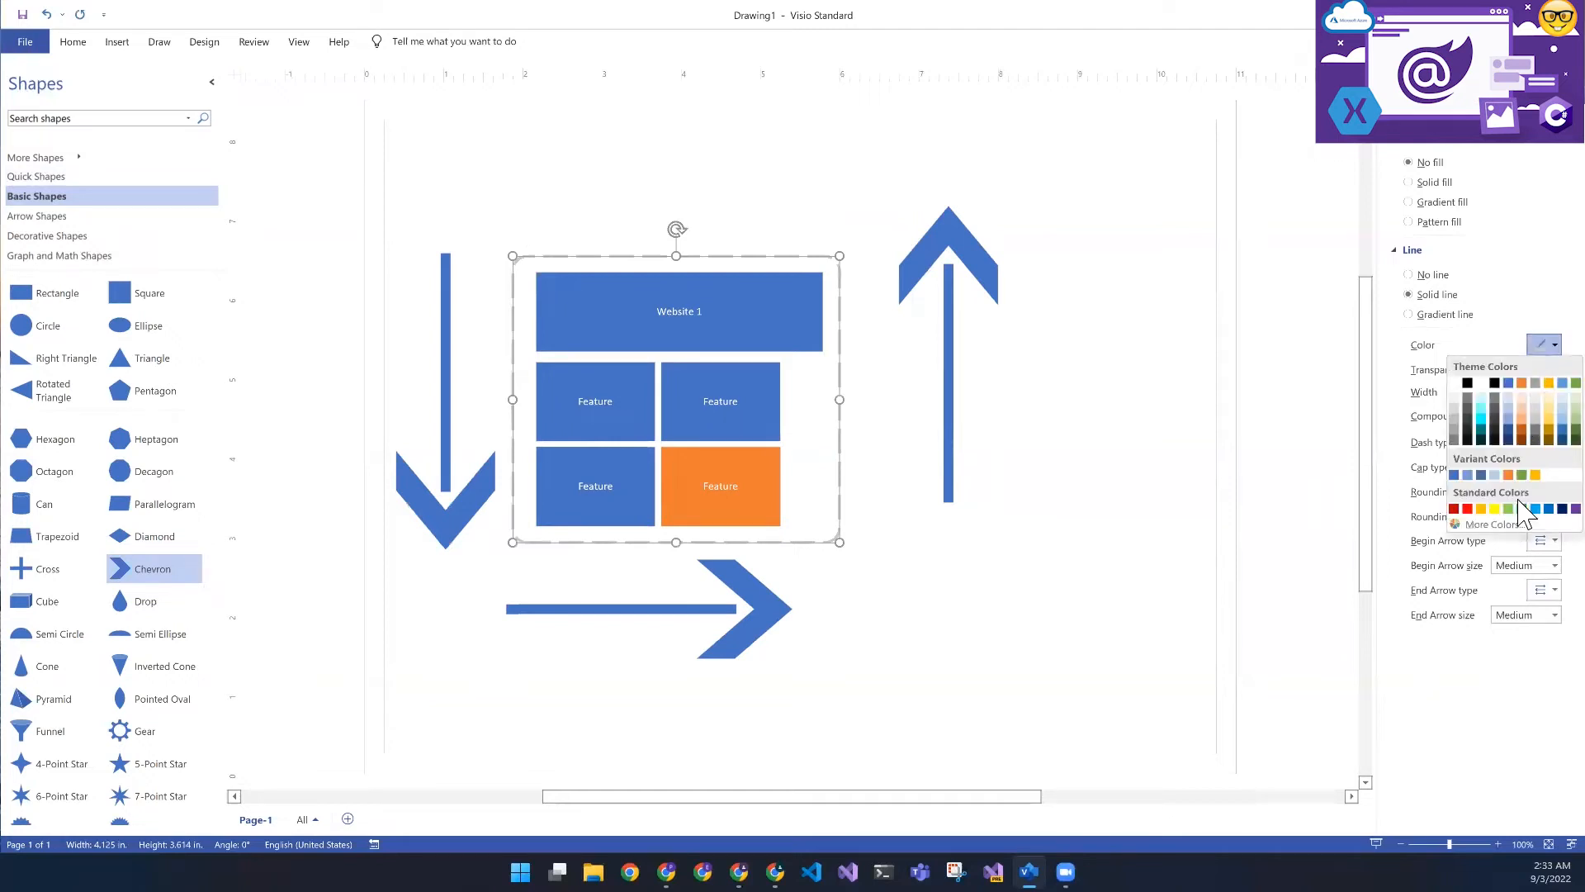
{"action": "left_click", "coordinate": [1534, 476]}
{"action": "left_click", "coordinate": [1175, 530]}
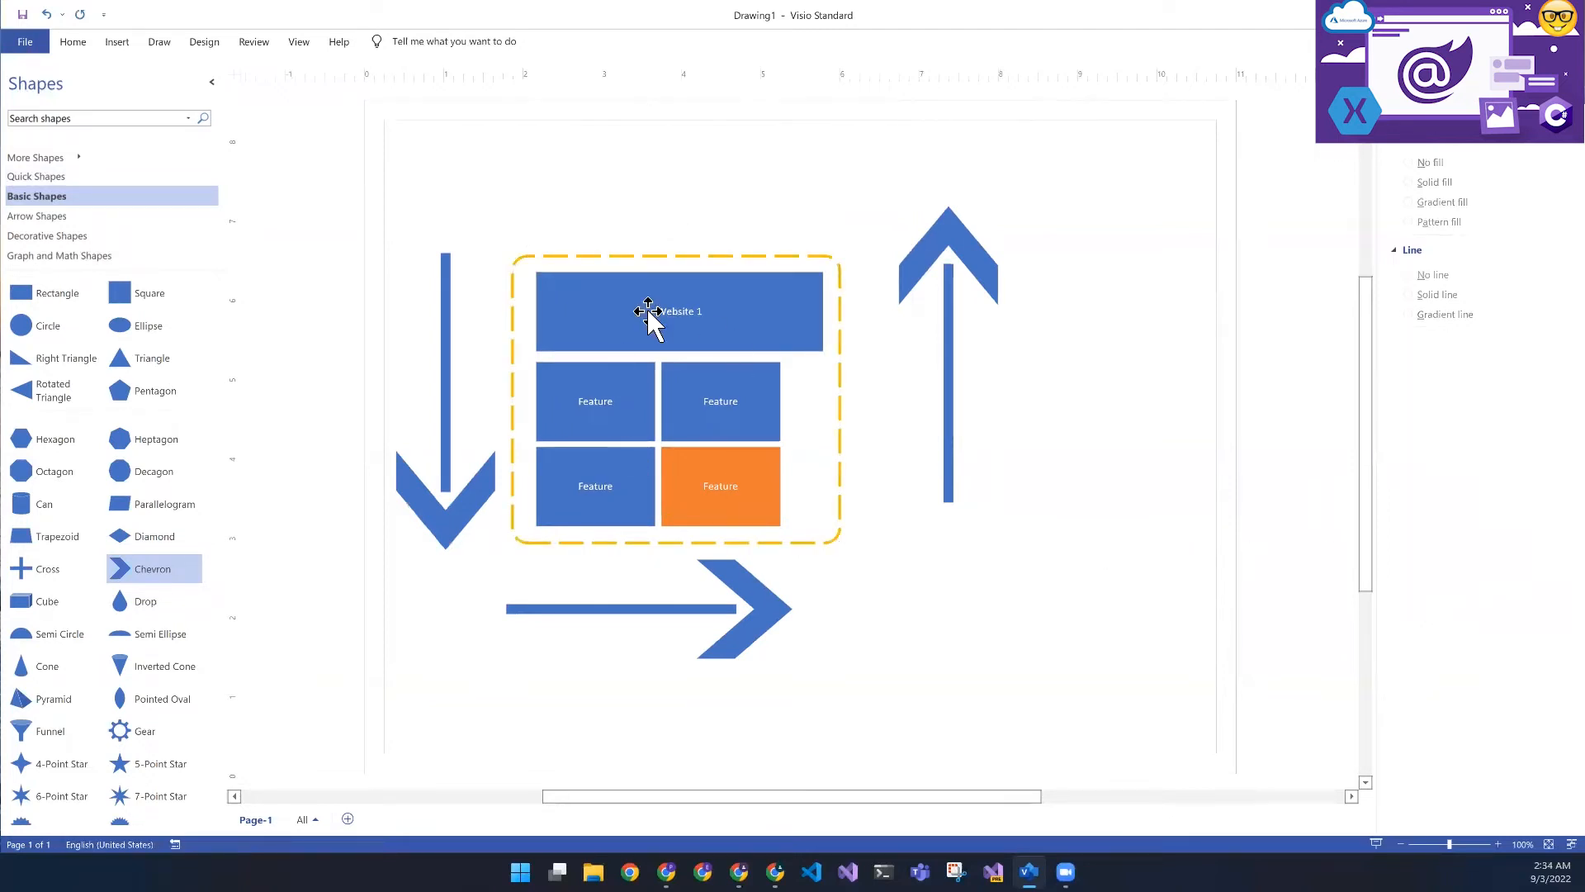
- Change the header box's text to "Blazor - Website 1"
{"action": "left_click", "coordinate": [760, 495]}
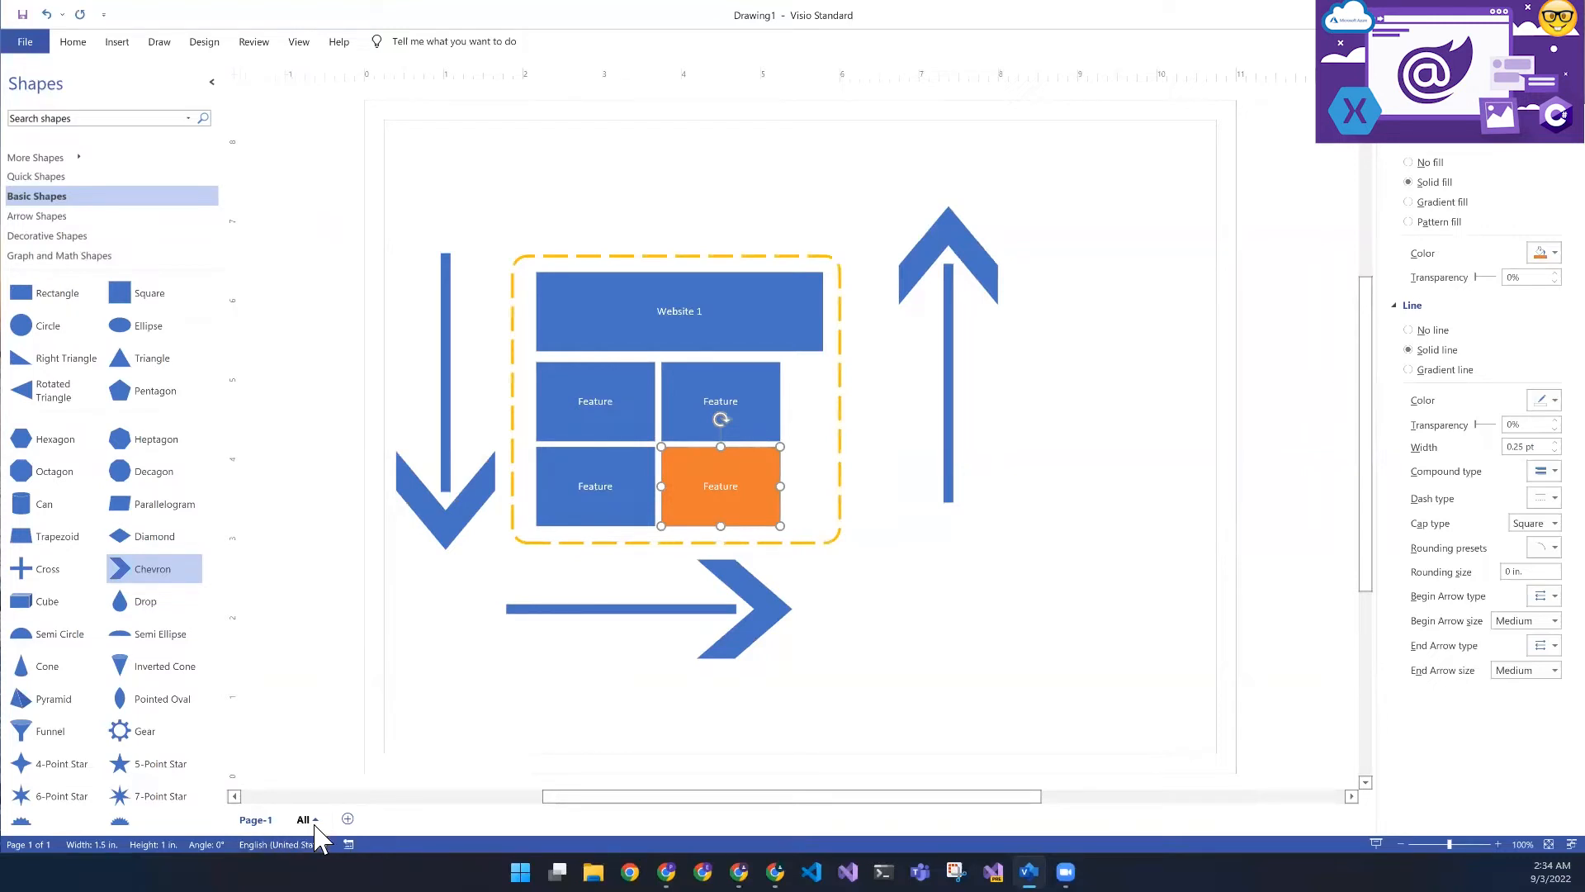
{"action": "left_click", "coordinate": [773, 338]}
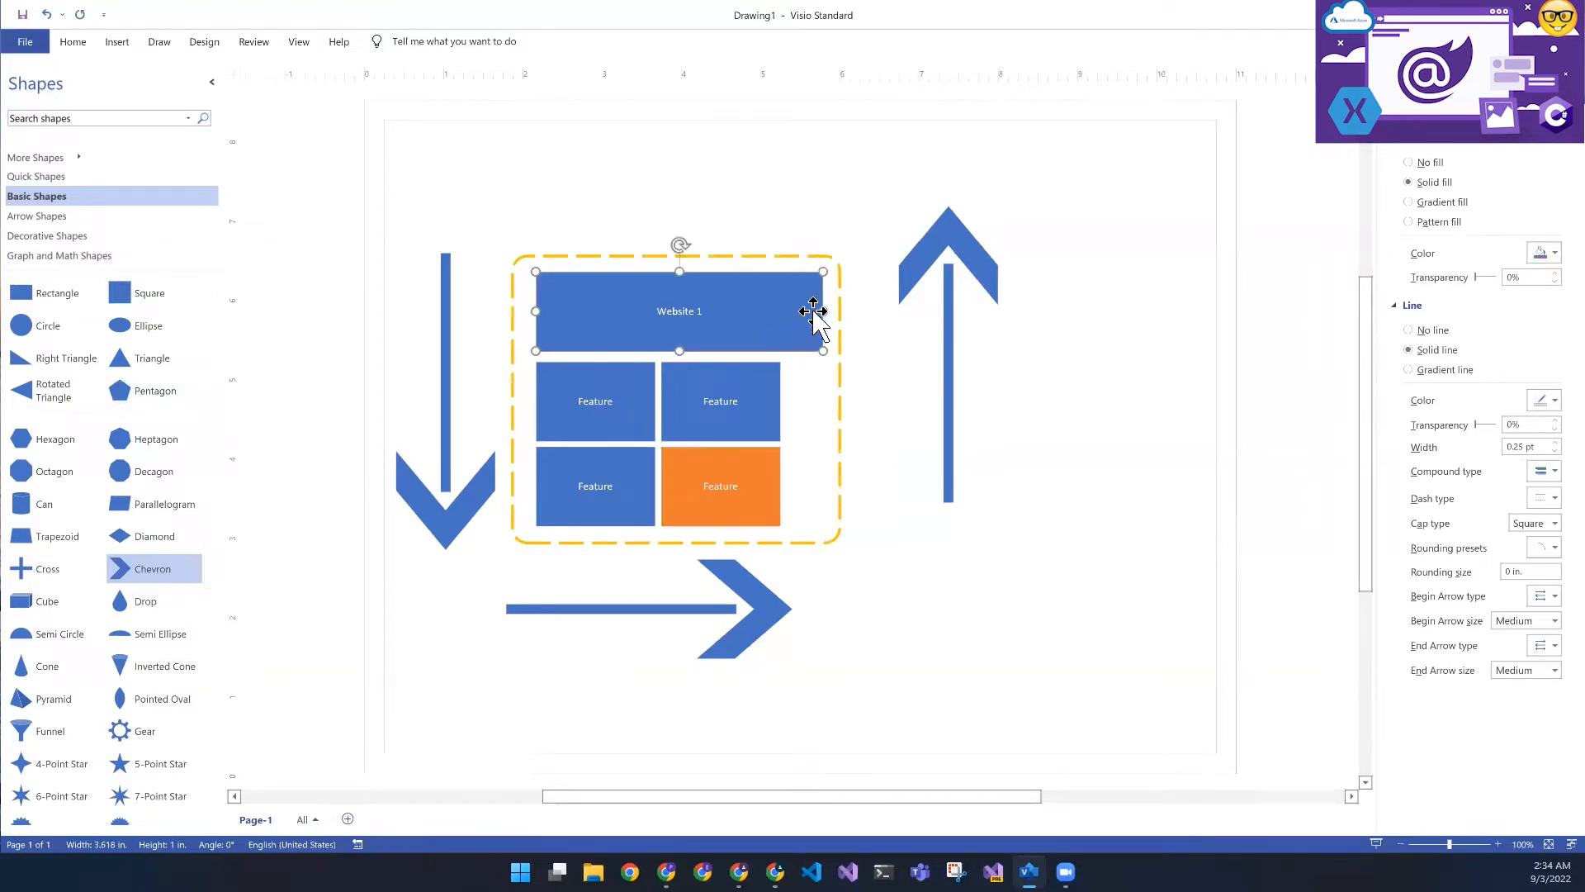
{"action": "double_click", "coordinate": [663, 316]}
{"action": "left_click", "coordinate": [660, 317]}
{"action": "type", "text": "Bl"}
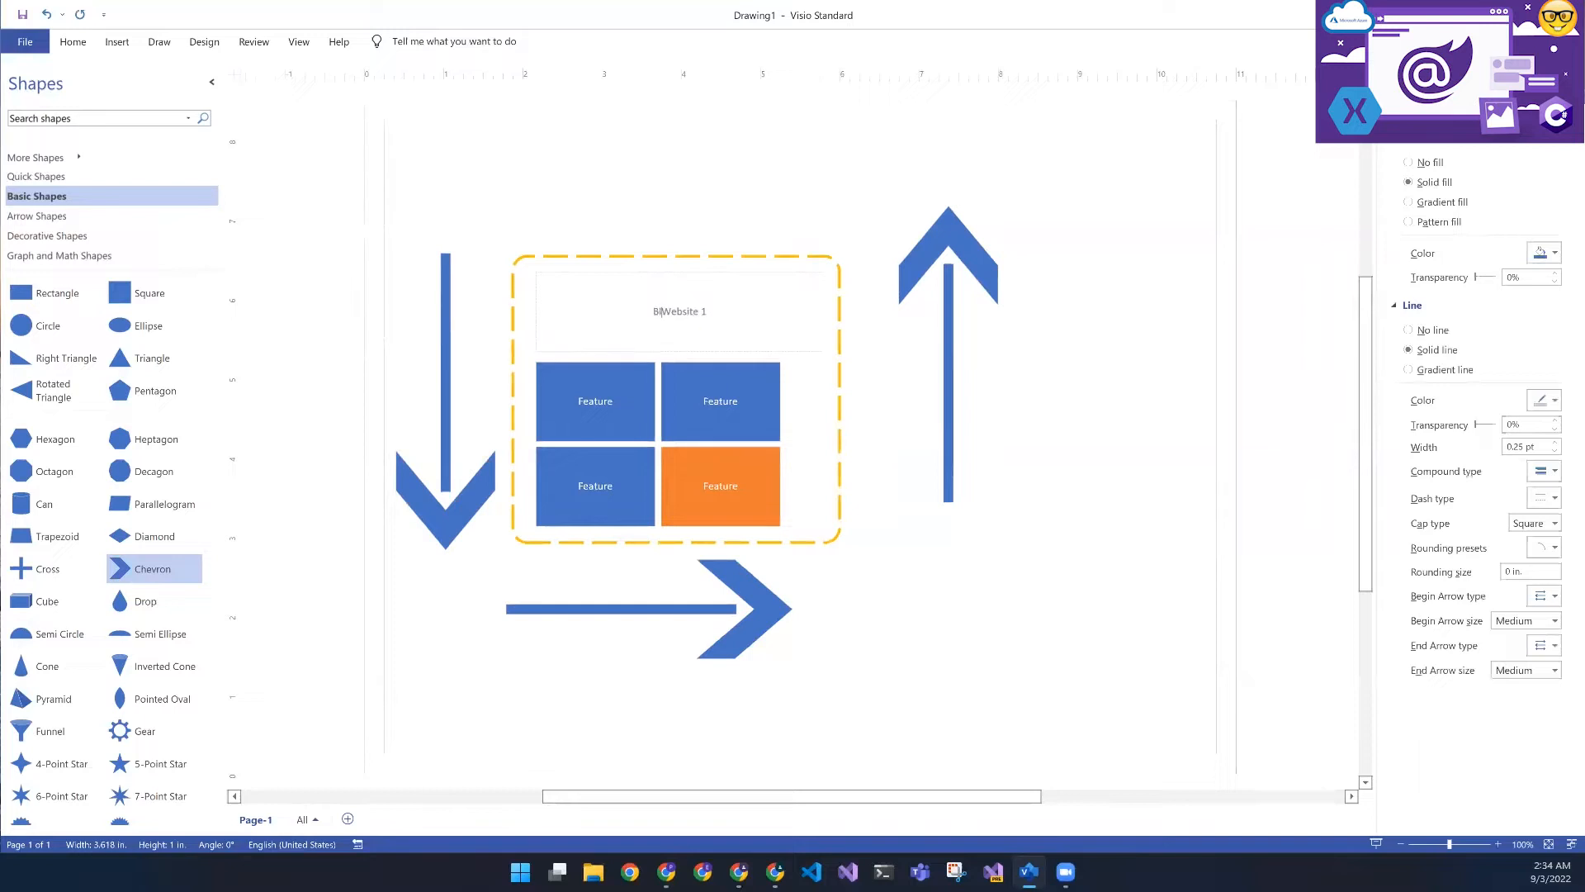
{"action": "type", "text": "azor -"}
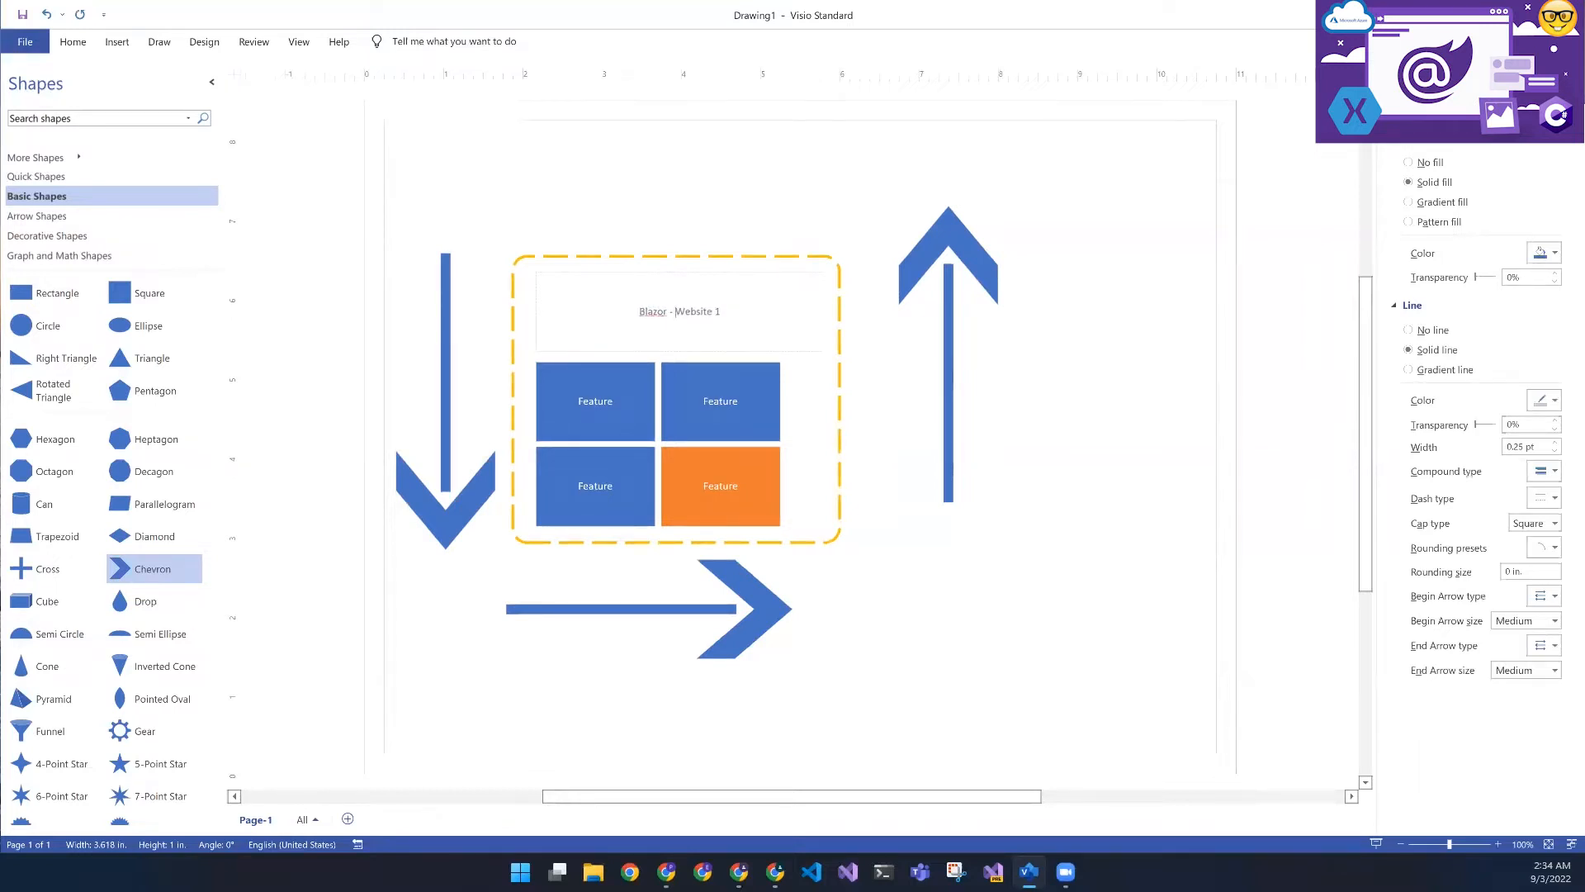
{"action": "left_click", "coordinate": [895, 608]}
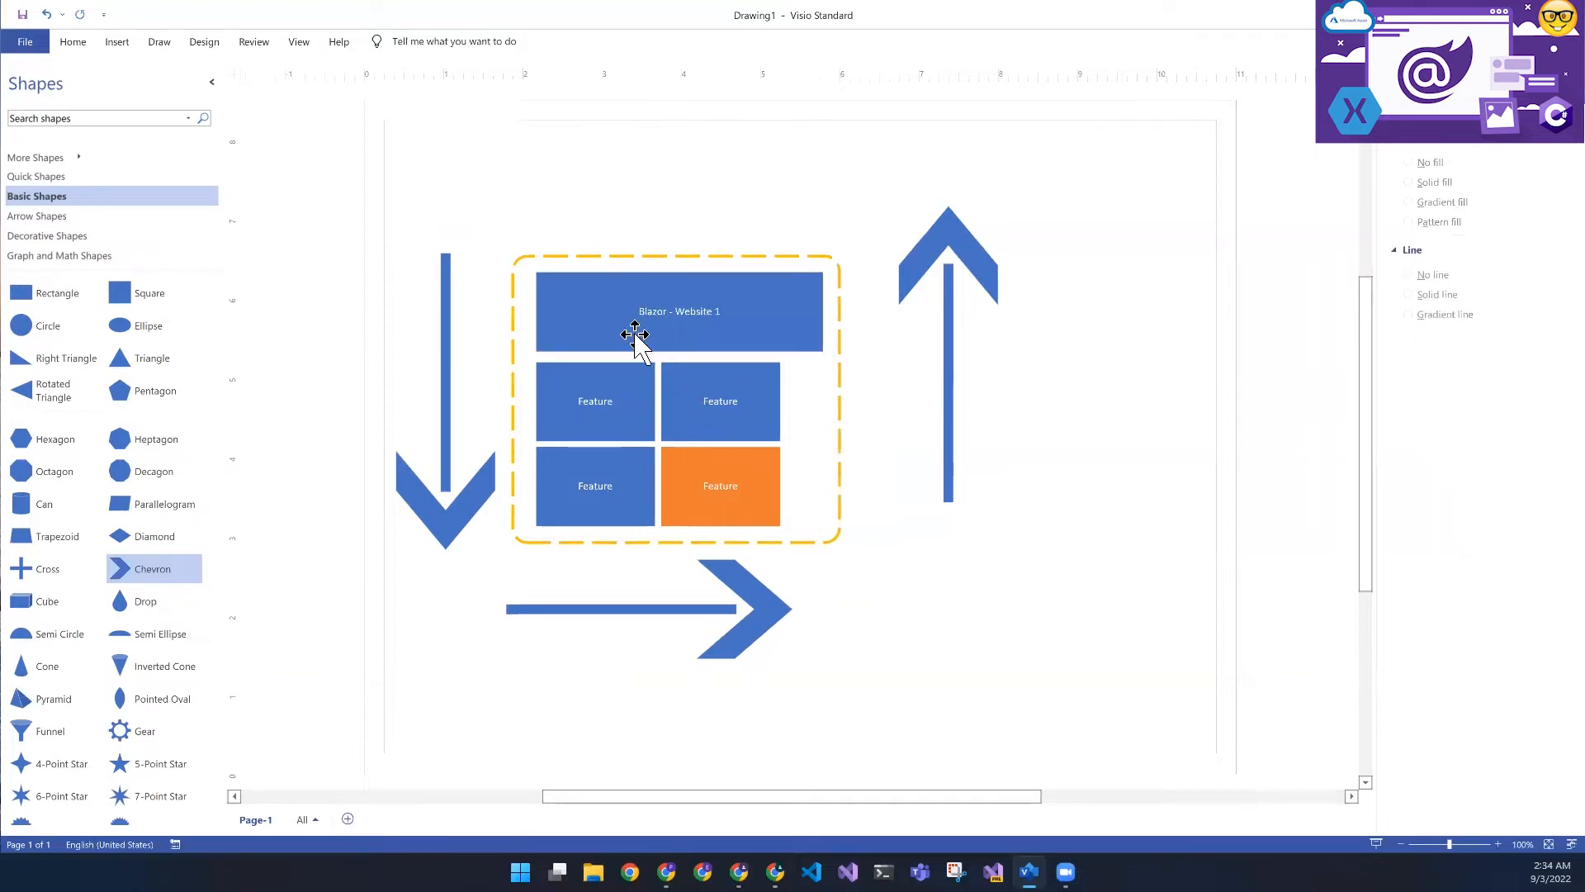
{"action": "left_click", "coordinate": [773, 311]}
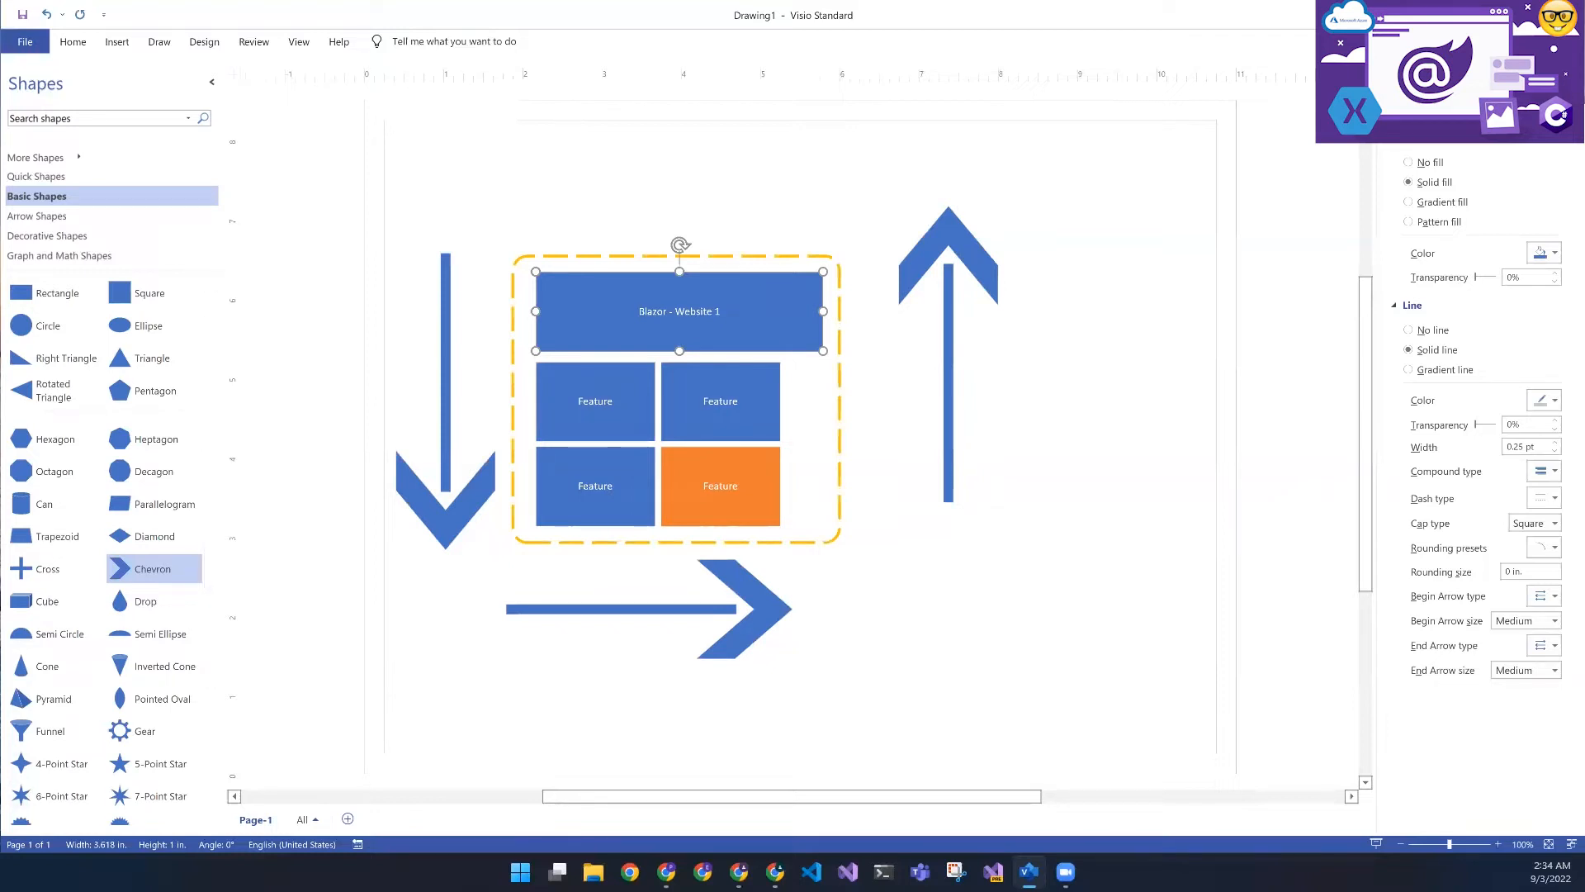
- Add a second page to the drawing and place a rectangle labeled "Load Balancer" near its upper middle
{"action": "left_click", "coordinate": [348, 819]}
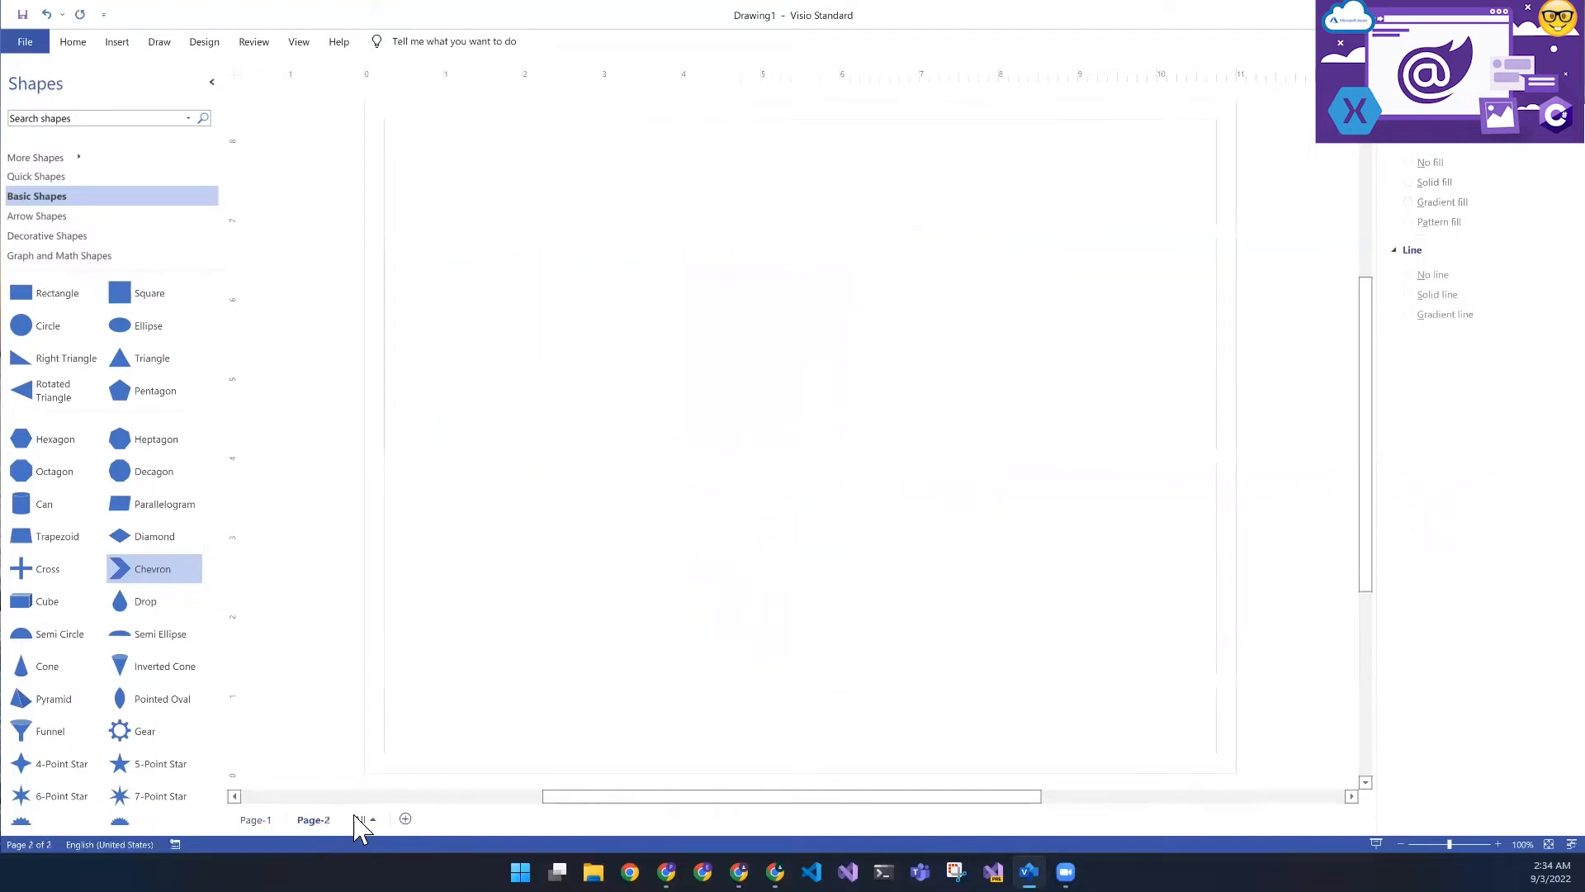
{"action": "left_click_drag", "start_coordinate": [37, 296], "coordinate": [735, 281]}
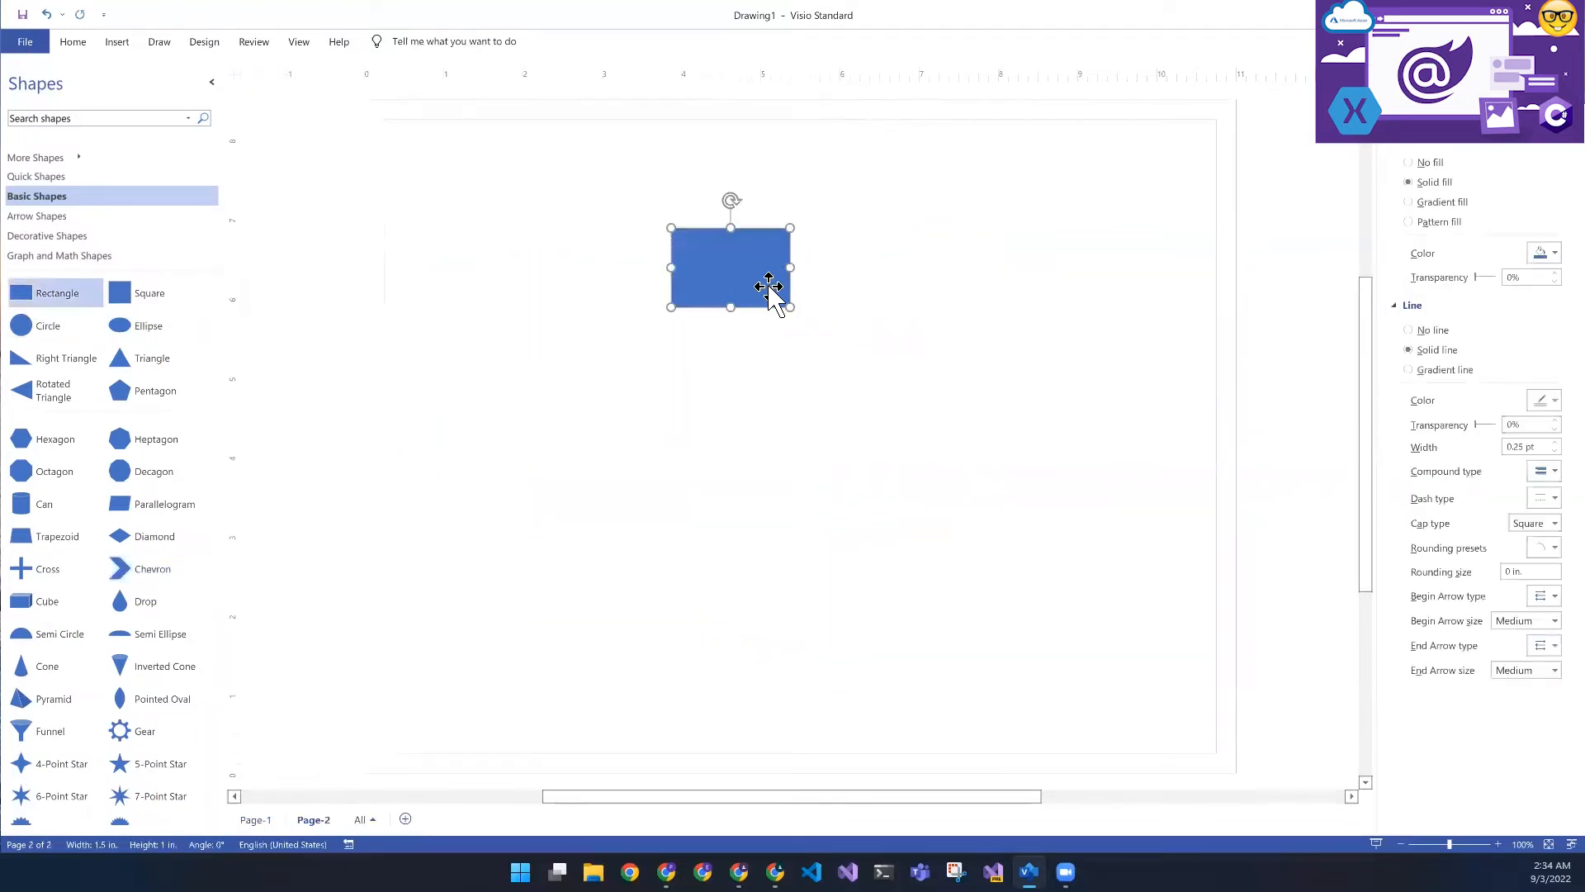
{"action": "type", "text": "Load"}
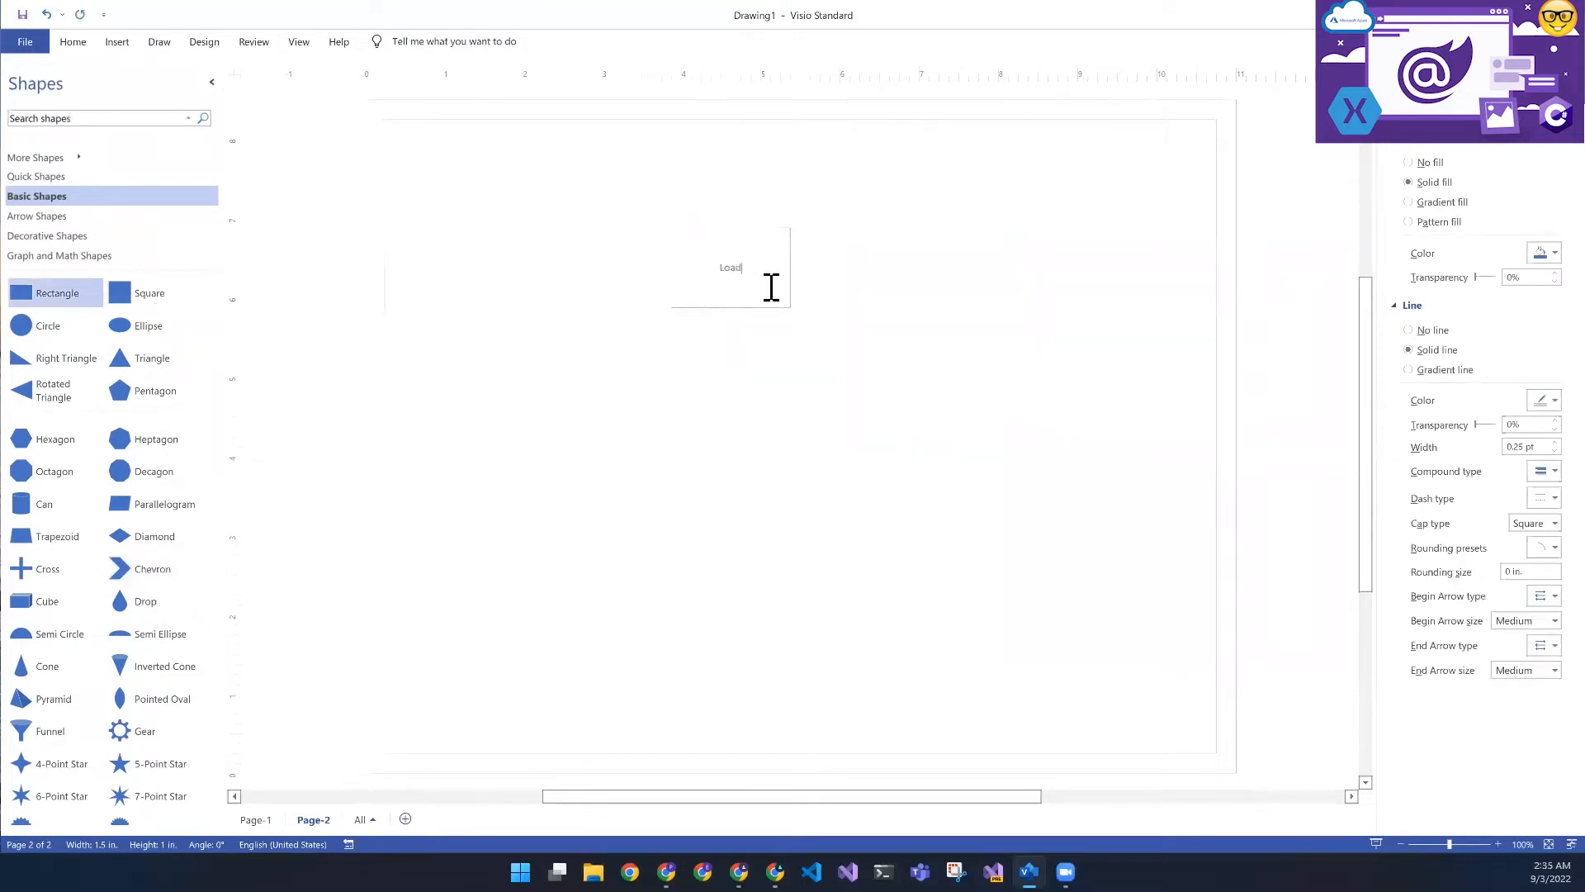
{"action": "type", "text": " Balancer"}
{"action": "left_click", "coordinate": [578, 304]}
{"action": "left_click", "coordinate": [711, 276]}
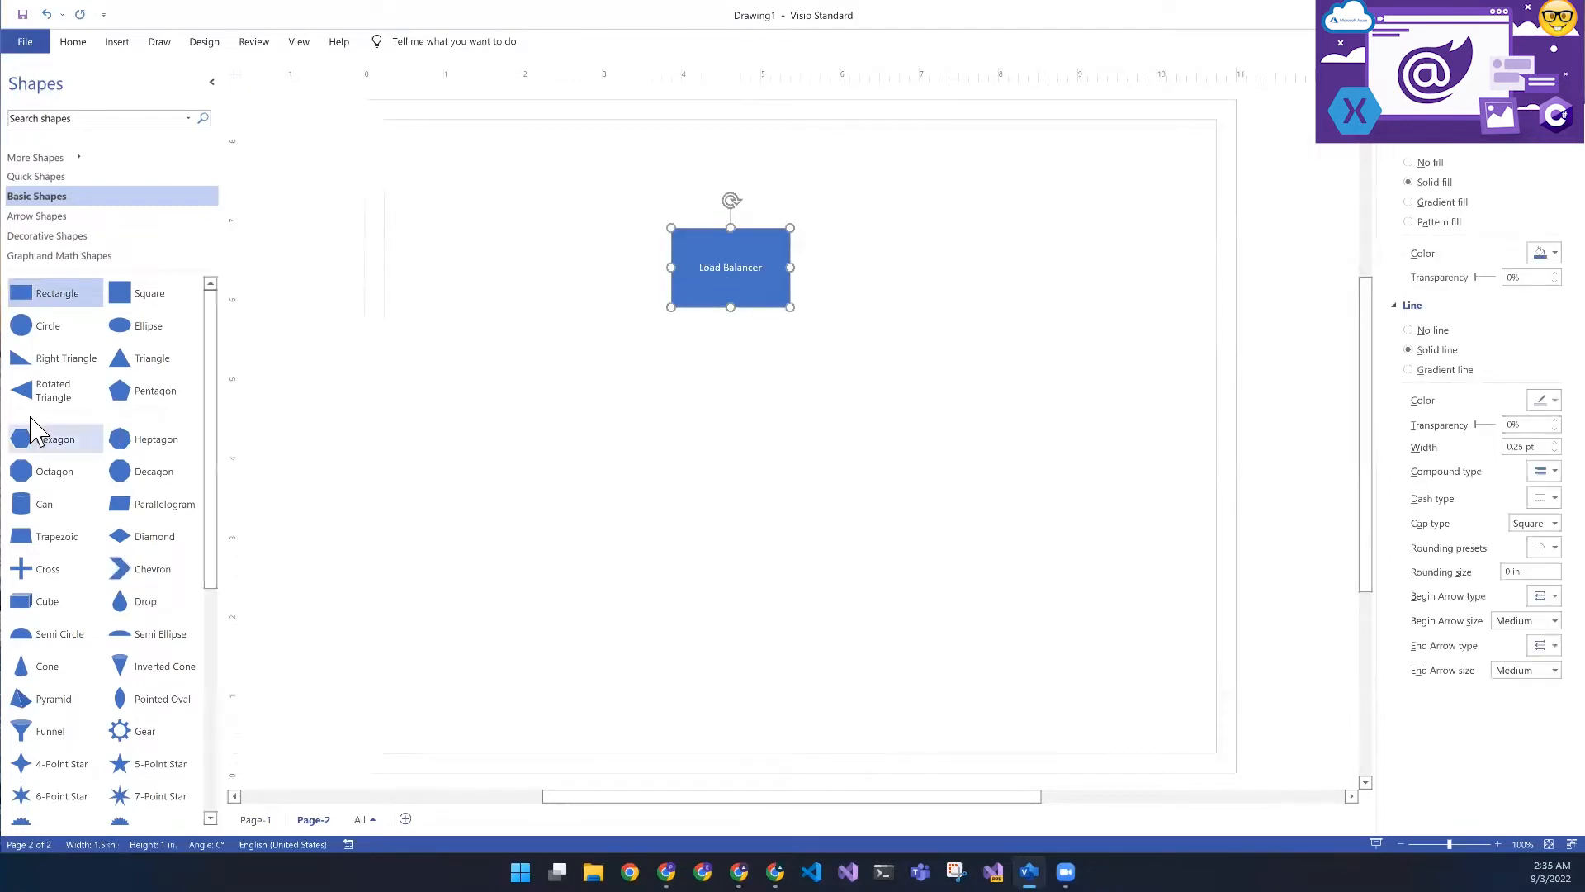
- Add a rectangle labeled "Website" below and to the left of the Load Balancer box
{"action": "left_click_drag", "start_coordinate": [66, 293], "coordinate": [578, 446]}
{"action": "double_click", "coordinate": [578, 446]}
{"action": "type", "text": "Website"}
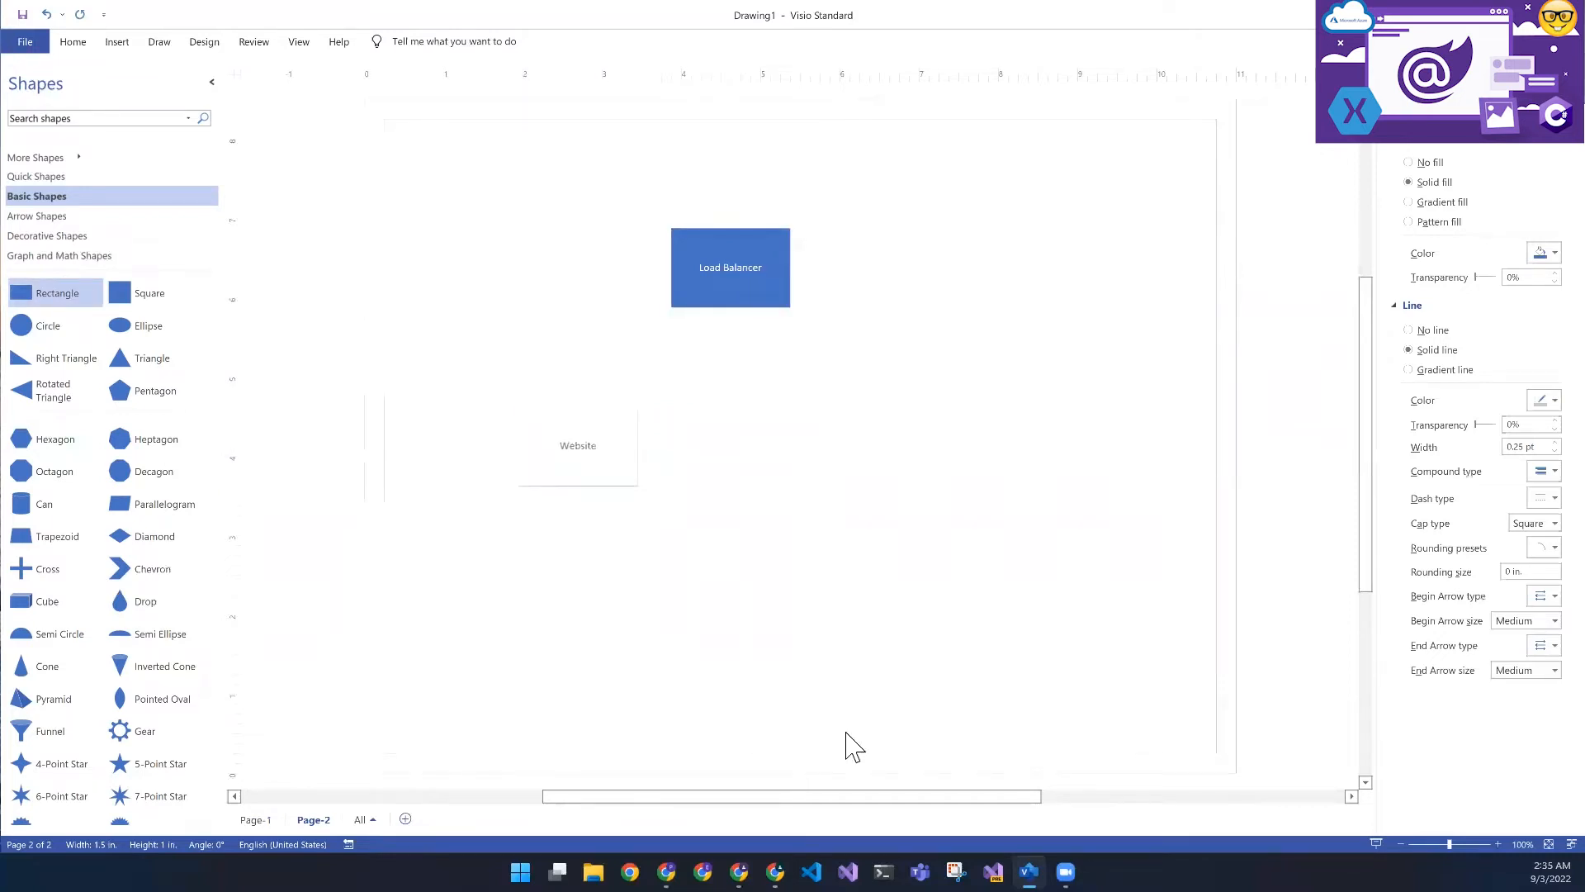
{"action": "left_click", "coordinate": [577, 549]}
- Duplicate the Website box twice to form a row of three boxes beneath the Load Balancer
{"action": "left_click", "coordinate": [591, 450]}
{"action": "left_click_drag", "start_coordinate": [592, 451], "coordinate": [881, 434]}
{"action": "key", "text": "ctrl+d"}
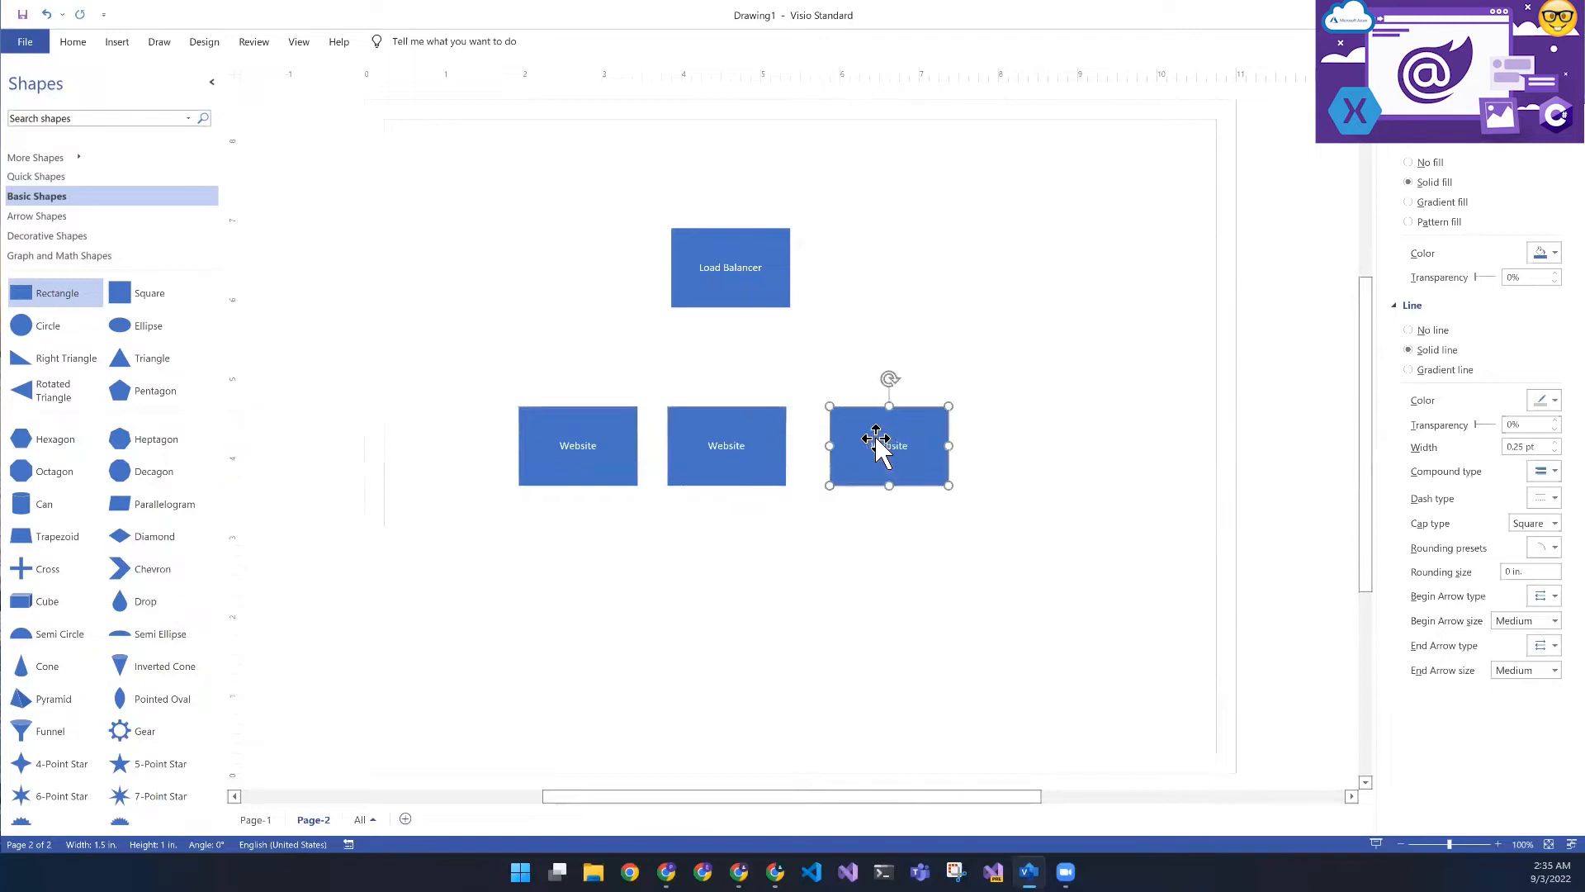
{"action": "left_click", "coordinate": [572, 365]}
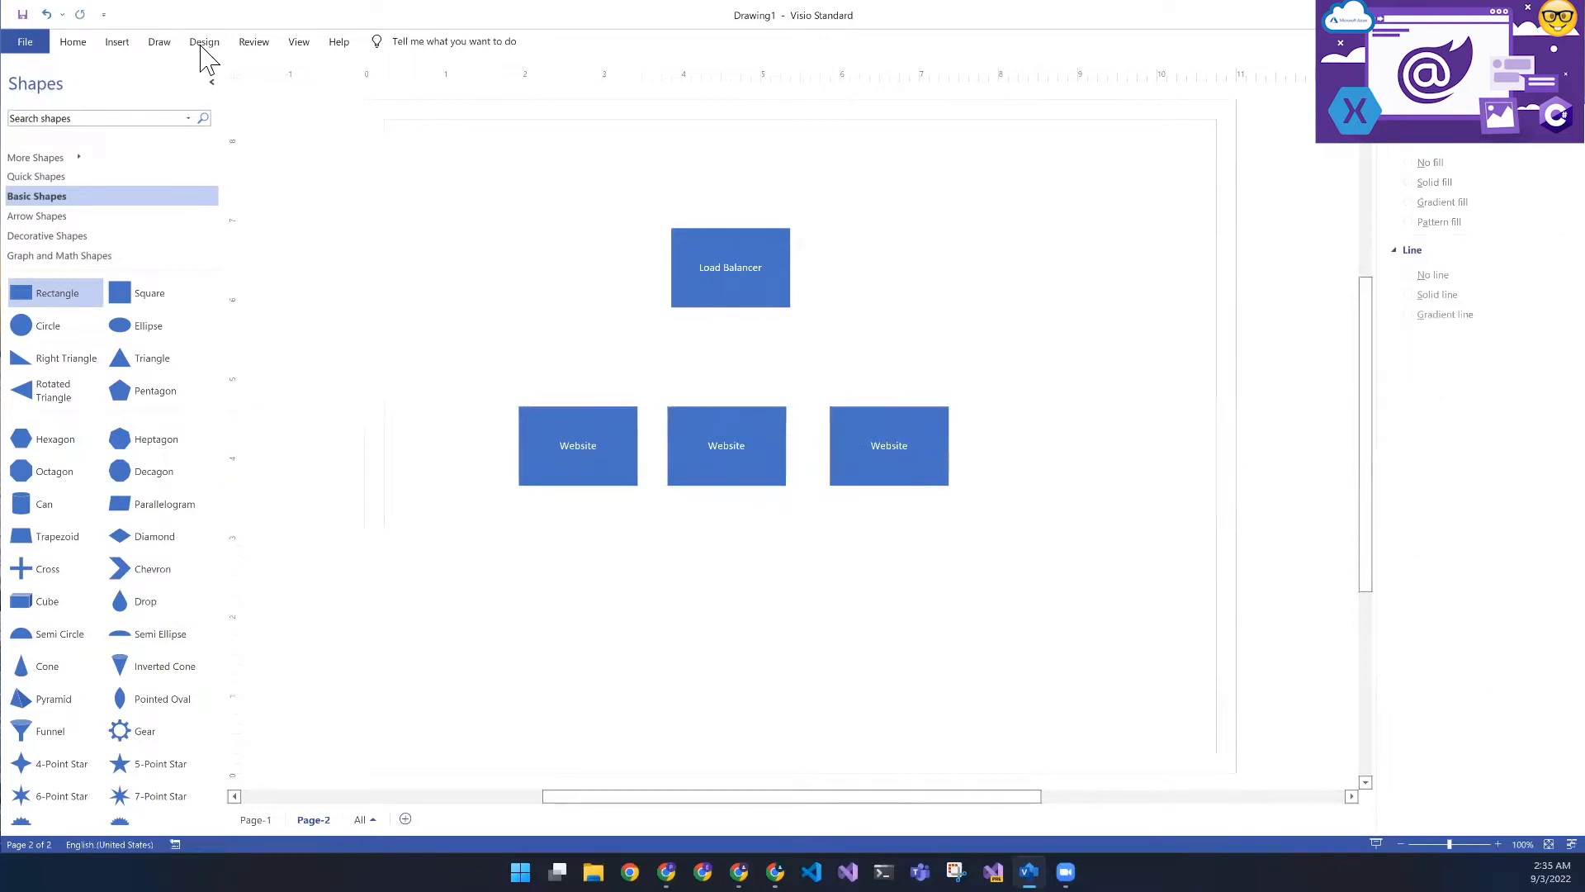